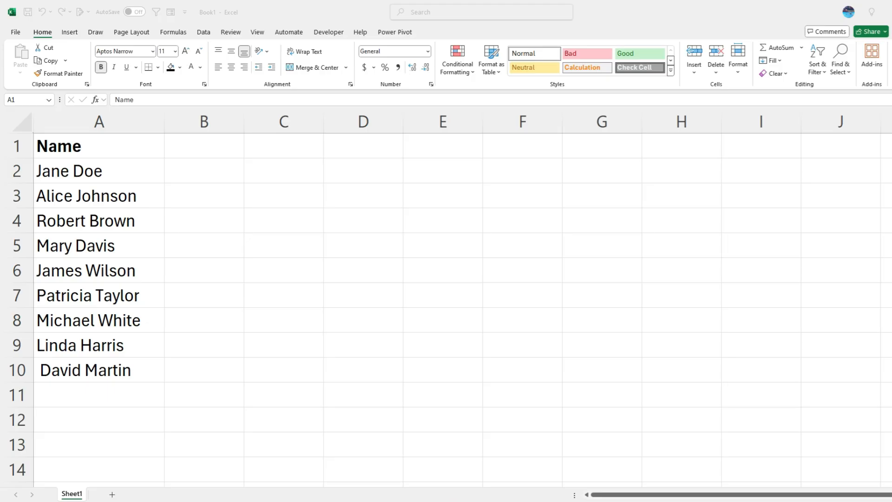
Add the header "Clean & Trim" in cell B1 and autofit column B to it.
{"action": "left_click", "coordinate": [206, 148]}
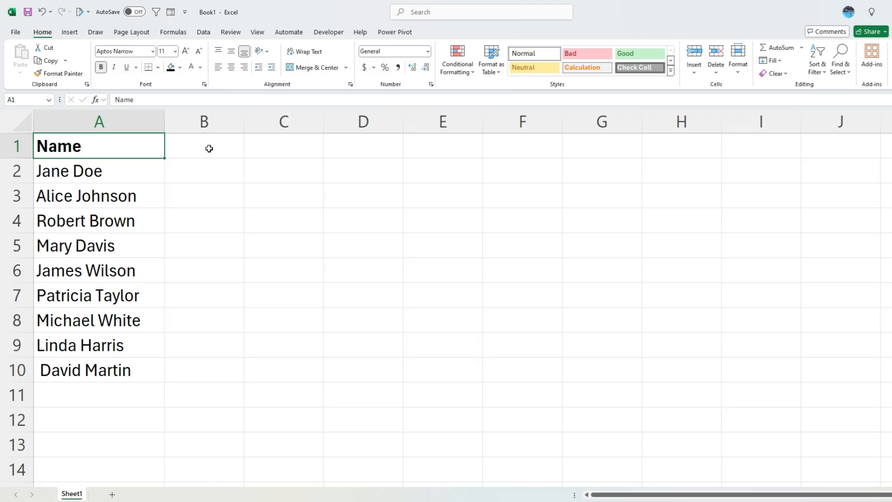
{"action": "left_click", "coordinate": [209, 147]}
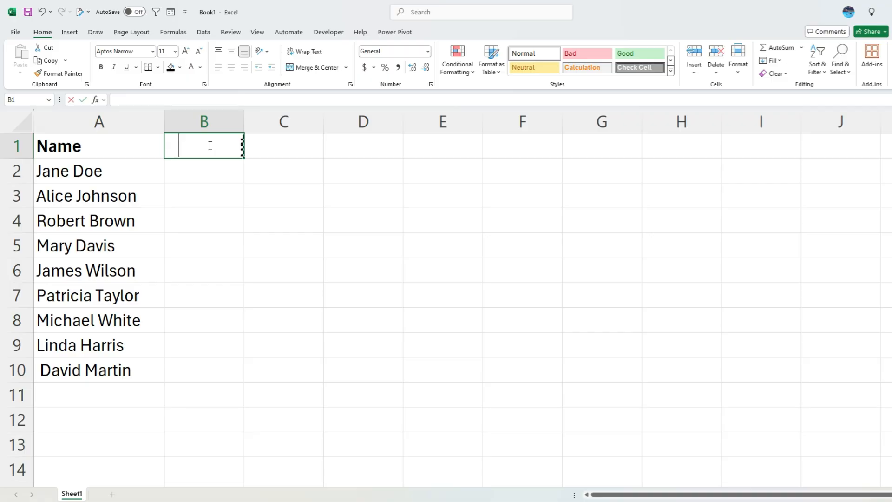
{"action": "type", "text": "Clean &"}
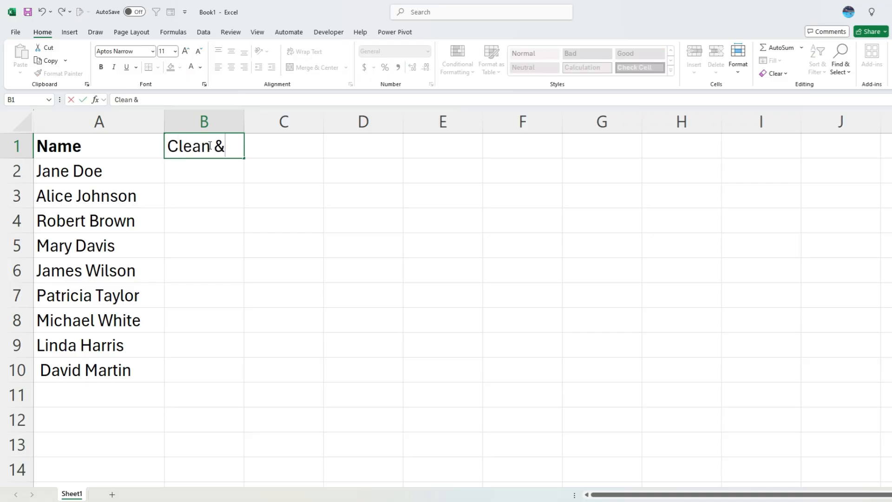
{"action": "type", "text": " Trim"}
{"action": "key", "text": "Return"}
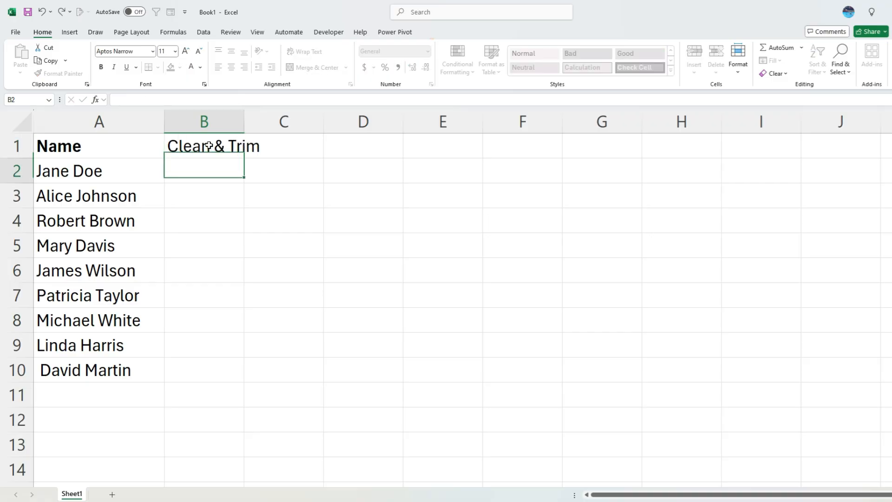
{"action": "double_click", "coordinate": [245, 117]}
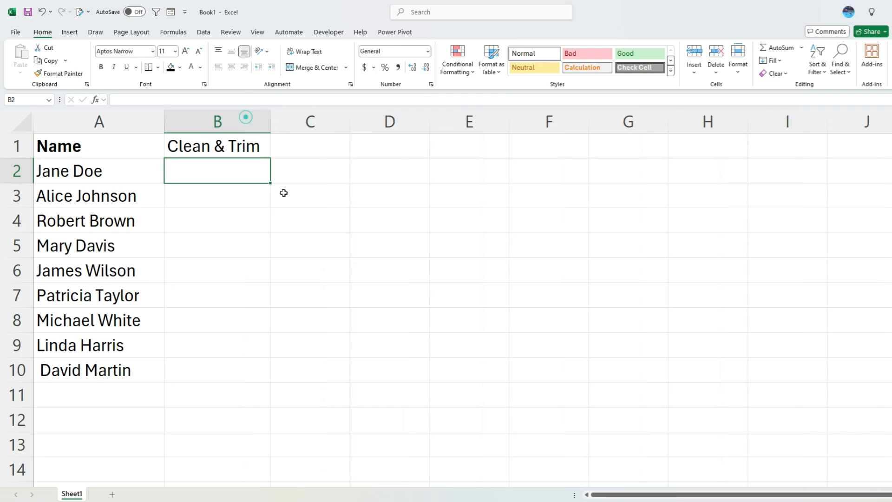
Enter the formula =CLEAN(TRIM(CLEAN(A2))) in cell B2.
{"action": "type", "text": "=clean("}
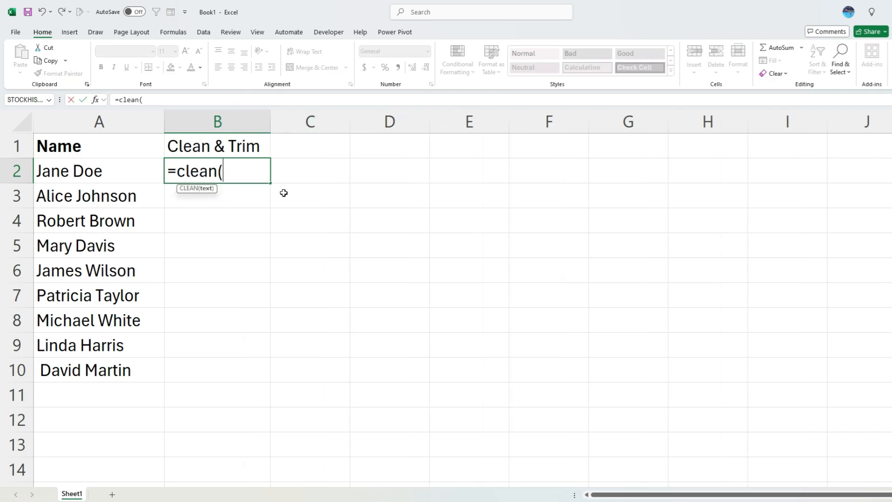
{"action": "key", "text": "Left"}
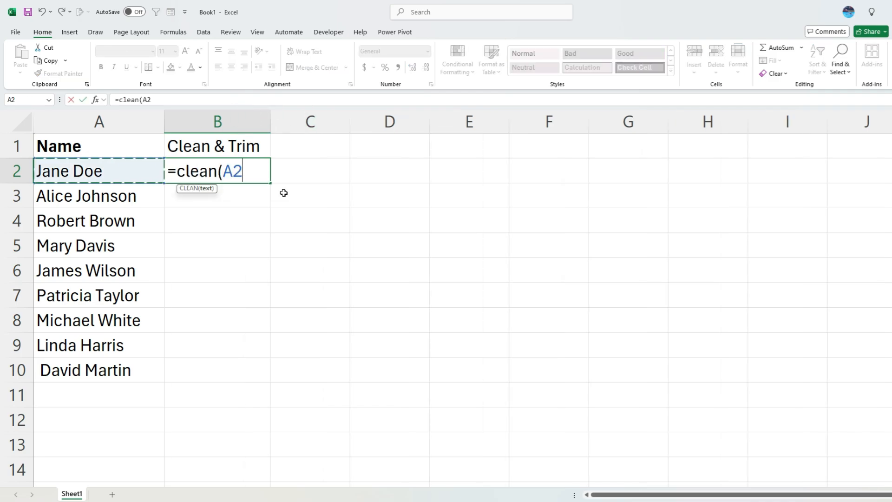
{"action": "type", "text": ")"}
{"action": "left_click", "coordinate": [119, 99]}
{"action": "type", "text": "trim("}
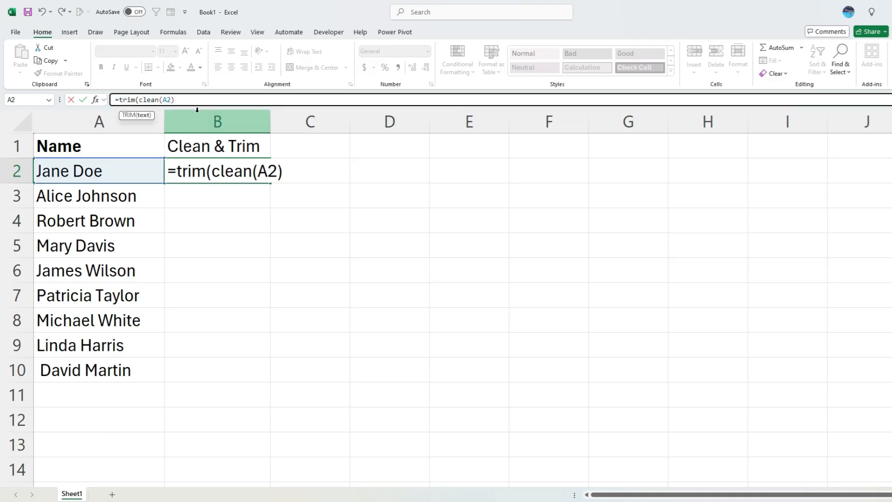
{"action": "key", "text": "End"}
{"action": "type", "text": ")"}
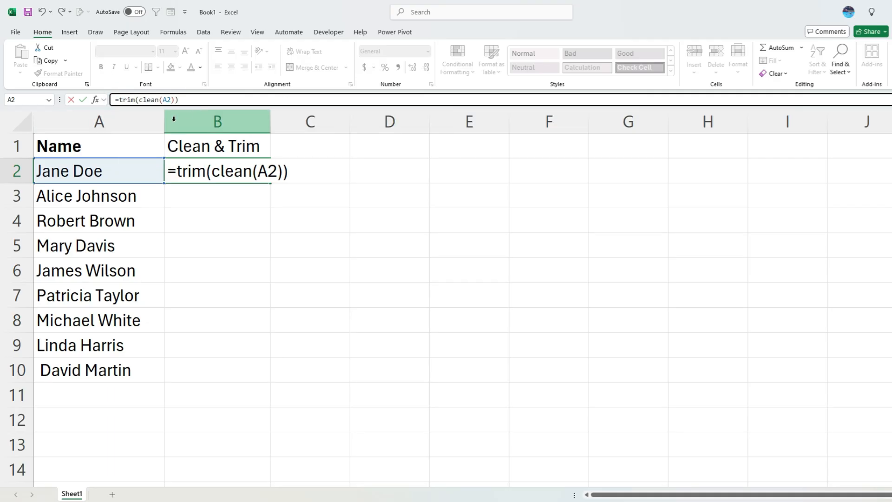
{"action": "left_click", "coordinate": [117, 99]}
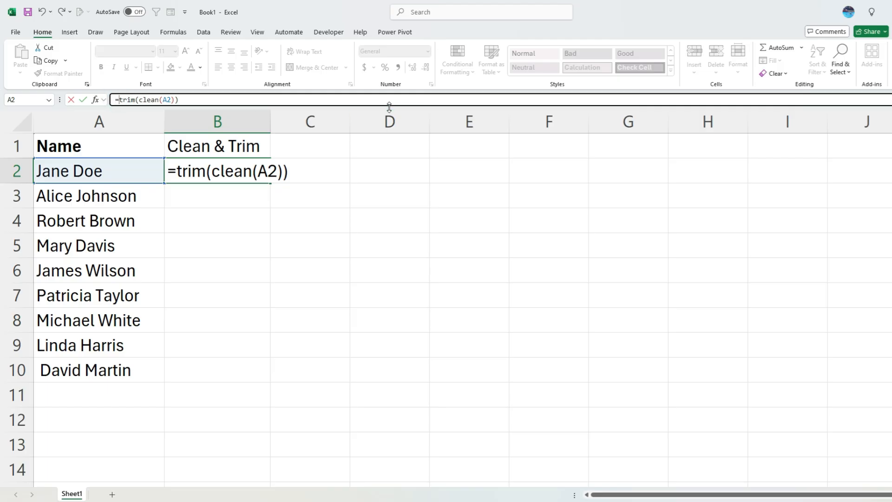
{"action": "type", "text": "clean("}
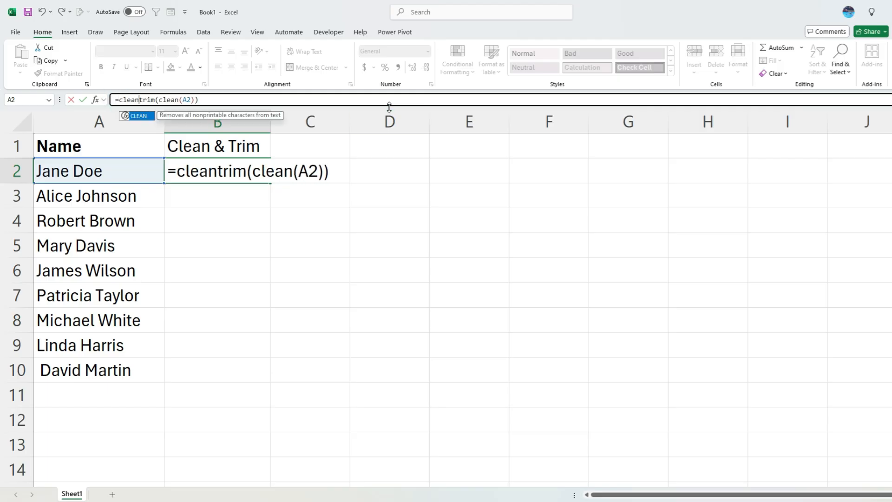
{"action": "type", "text": ")"}
{"action": "key", "text": "Return"}
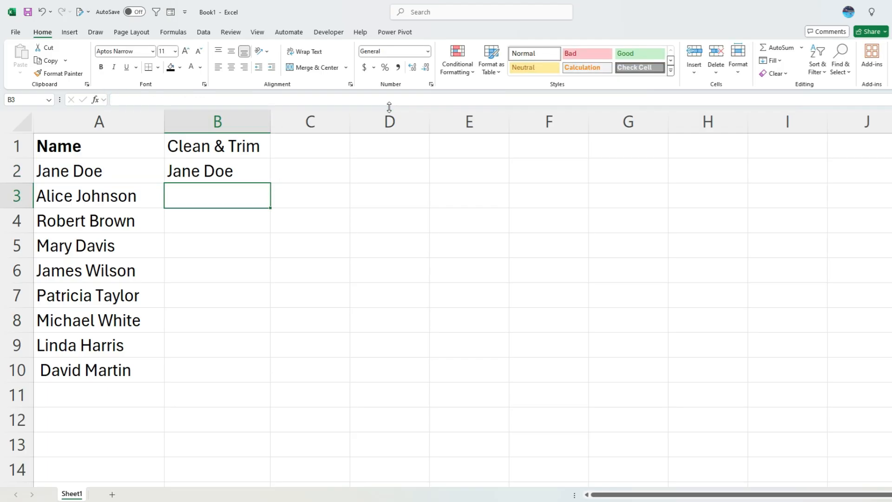
Fill the B2 formula down to B10 and widen column B slightly to fit the names.
{"action": "left_click", "coordinate": [266, 179]}
{"action": "double_click", "coordinate": [266, 179]}
{"action": "left_click_drag", "start_coordinate": [270, 121], "coordinate": [286, 120]}
Add the header "Check" in cell C1.
{"action": "left_click", "coordinate": [309, 143]}
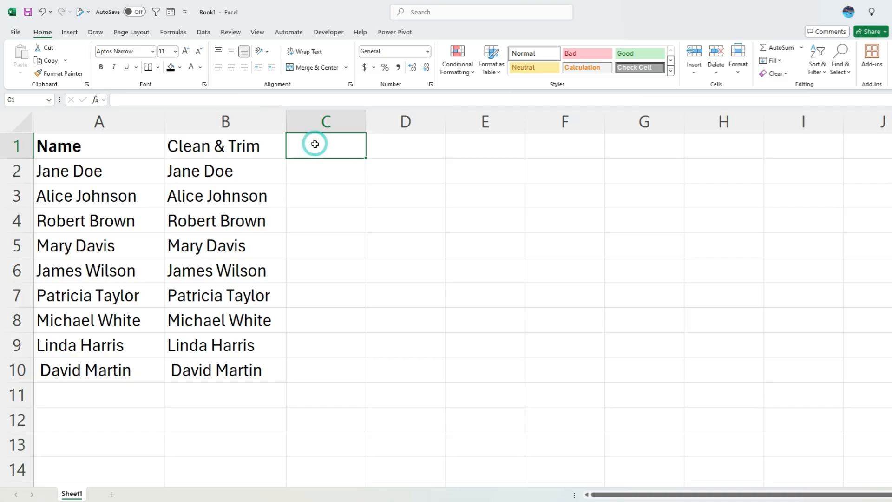
{"action": "type", "text": "Check"}
{"action": "key", "text": "Return"}
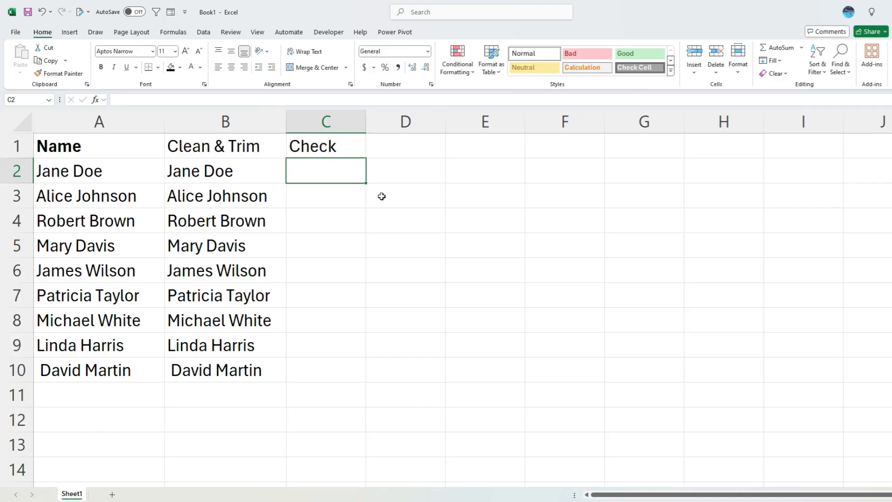
Enter =RIGHT(B2) in cell C2 to extract the last character and fill it down to C10.
{"action": "type", "text": "=right("}
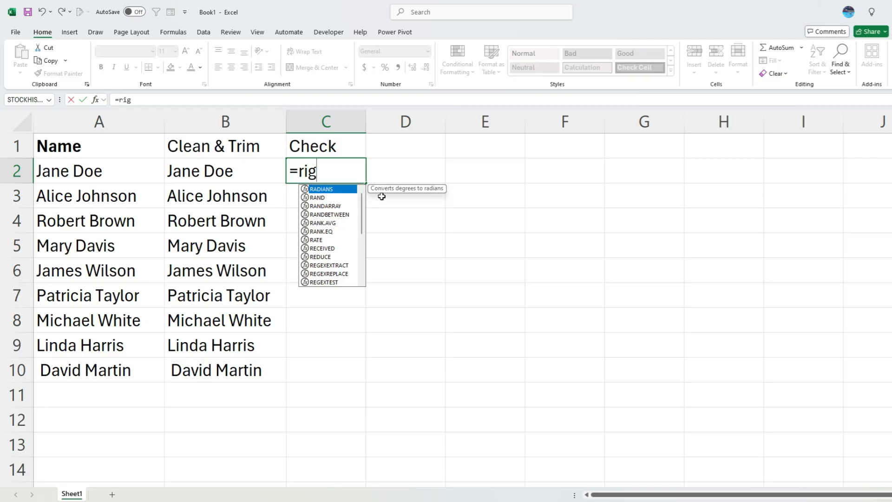
{"action": "key", "text": "Left"}
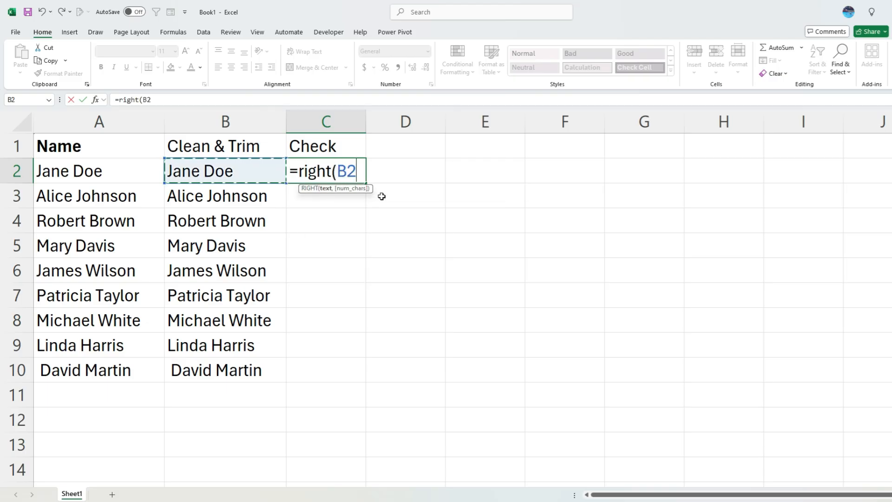
{"action": "key", "text": "Return"}
{"action": "left_click", "coordinate": [341, 173]}
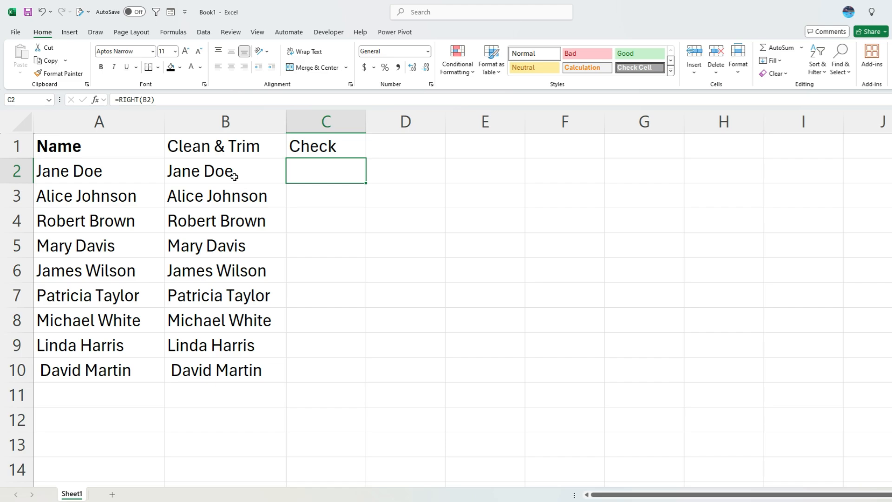
{"action": "double_click", "coordinate": [366, 184]}
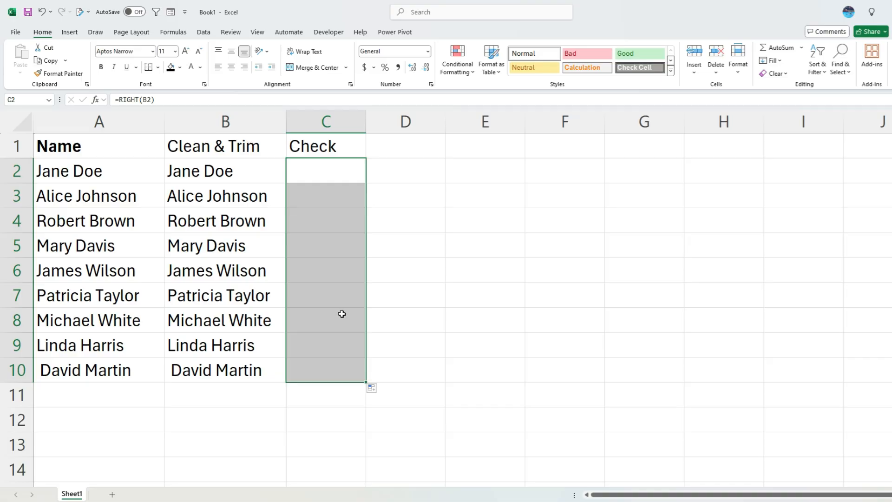
{"action": "left_click", "coordinate": [423, 152]}
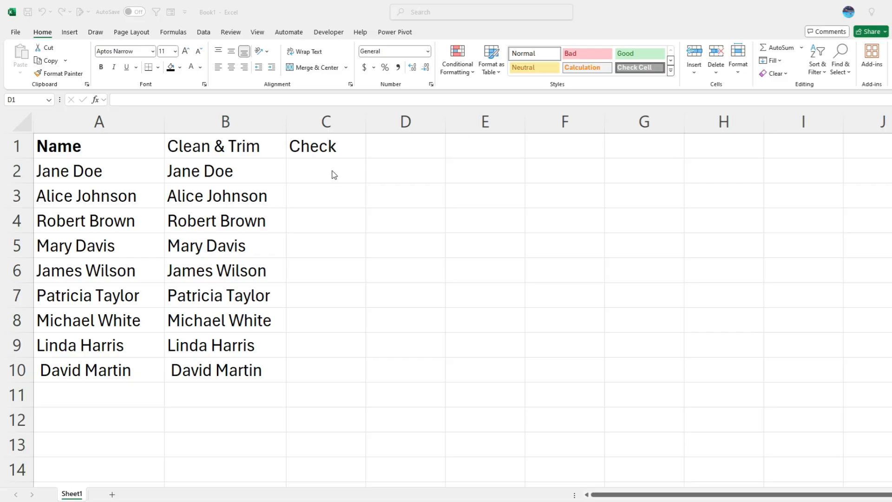
Replace the formula in C2 with =UNICODE(RIGHT(B2)) to return the last character's code.
{"action": "left_click", "coordinate": [316, 173]}
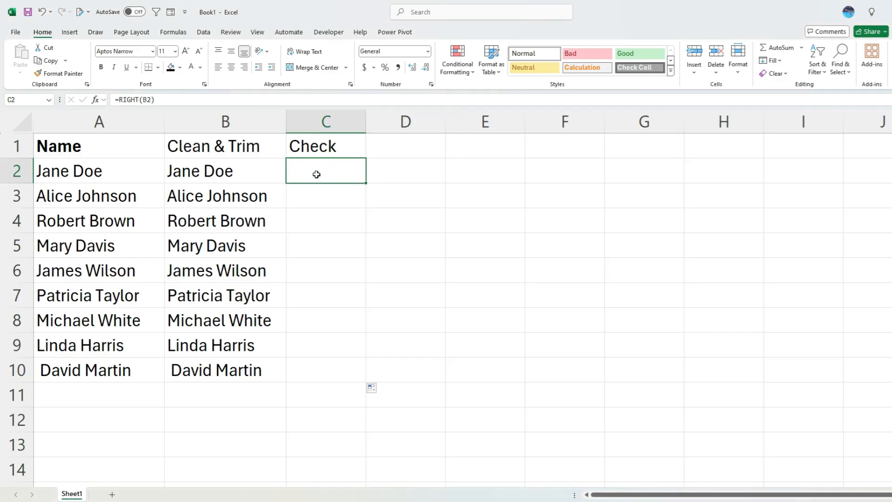
{"action": "type", "text": "=unic"}
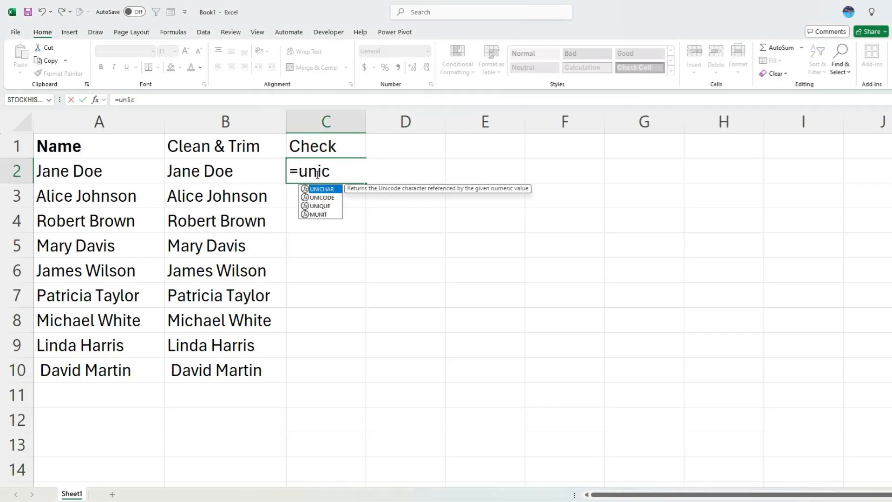
{"action": "type", "text": "od"}
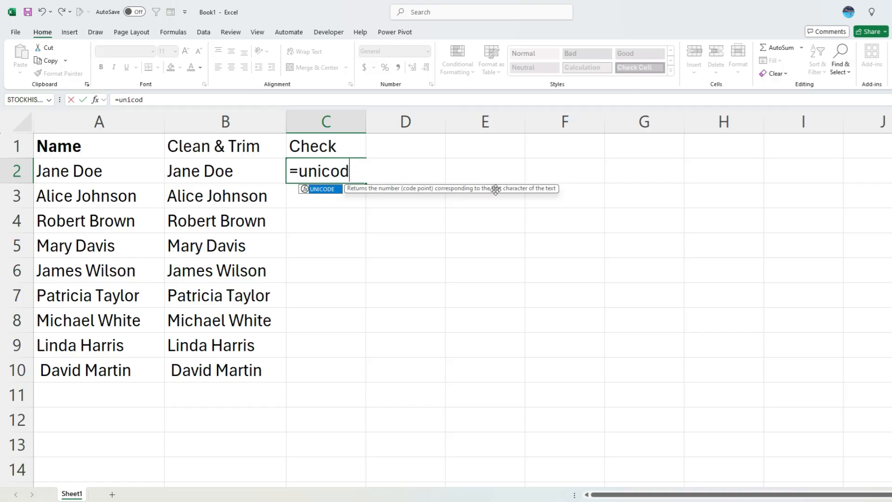
{"action": "key", "text": "Tab"}
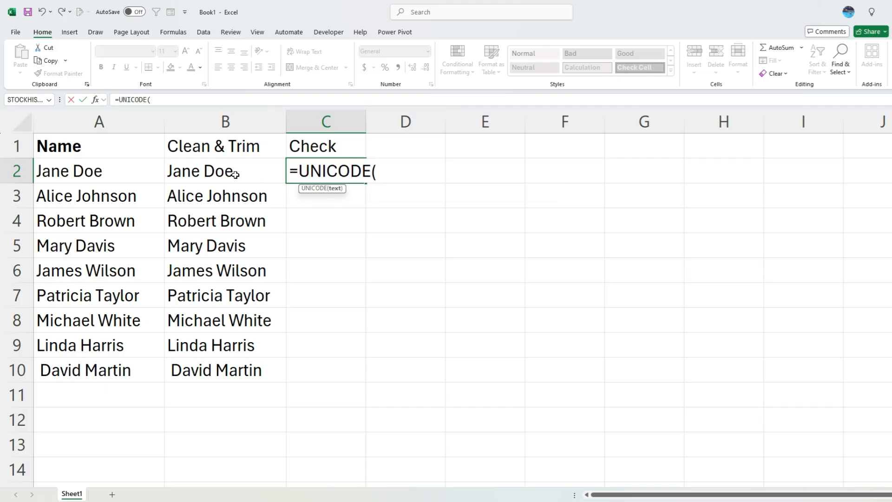
{"action": "type", "text": "right("}
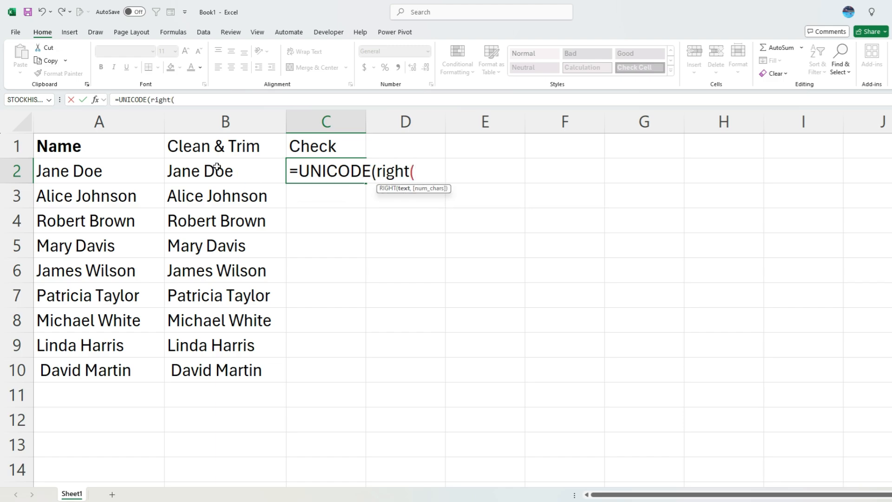
{"action": "left_click", "coordinate": [230, 168]}
{"action": "type", "text": ")"}
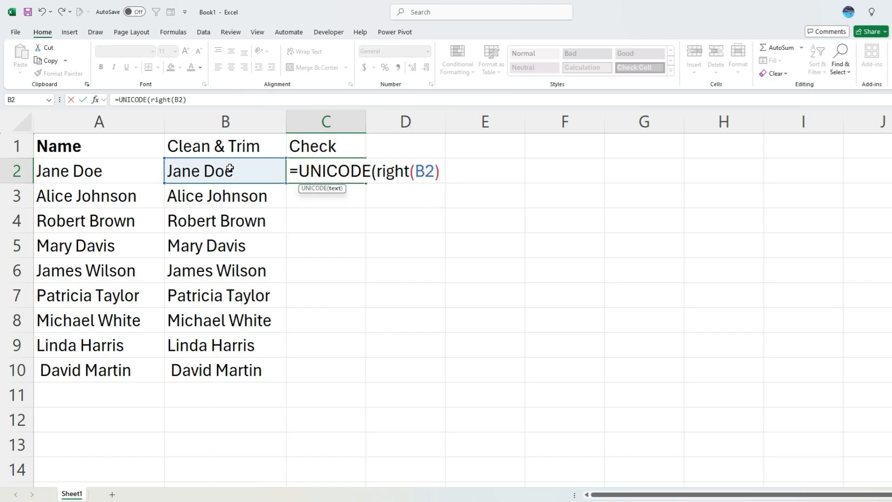
{"action": "type", "text": ")"}
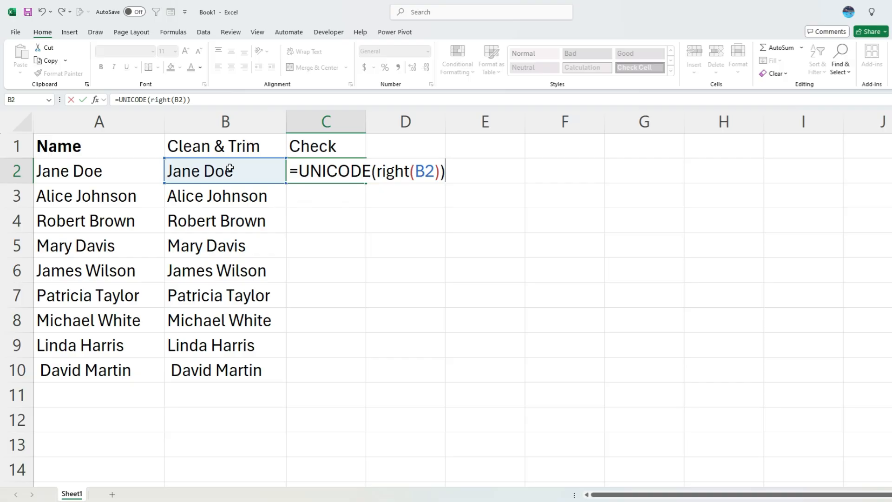
{"action": "key", "text": "Return"}
{"action": "key", "text": "Up"}
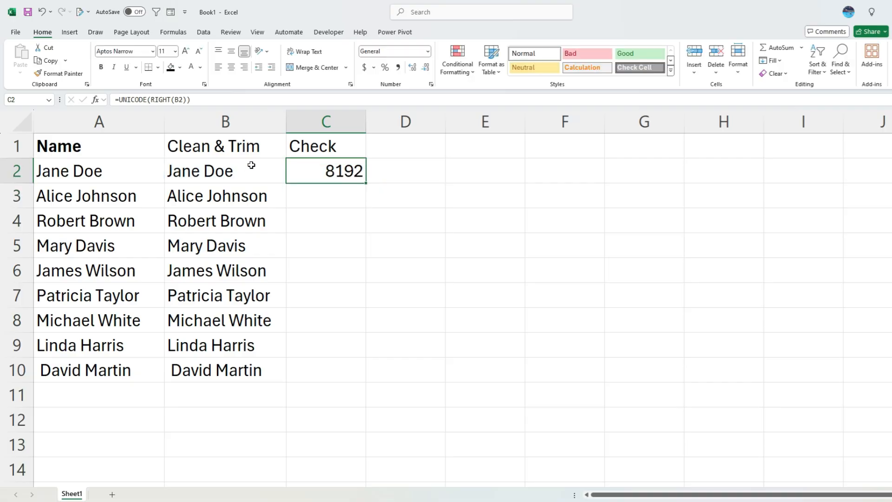
Insert a new column before the Check column and give it the header "Value" in C1.
{"action": "left_click", "coordinate": [242, 167]}
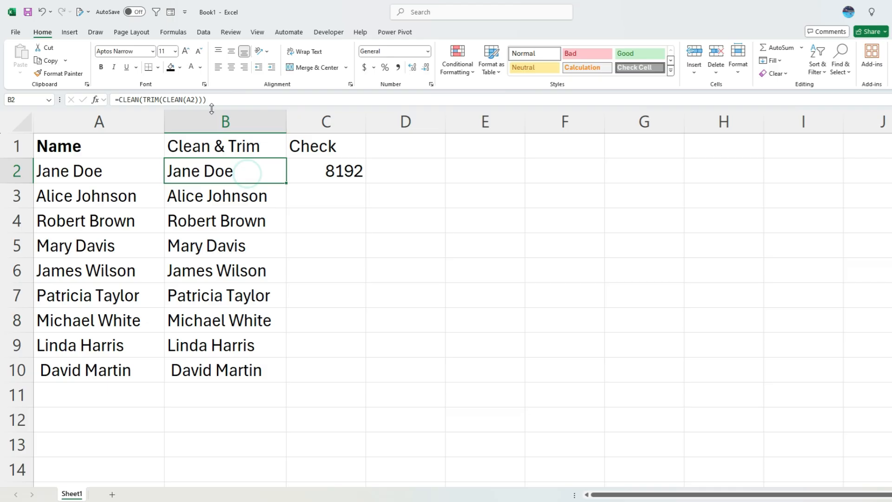
{"action": "right_click", "coordinate": [341, 120]}
{"action": "left_click", "coordinate": [400, 219]}
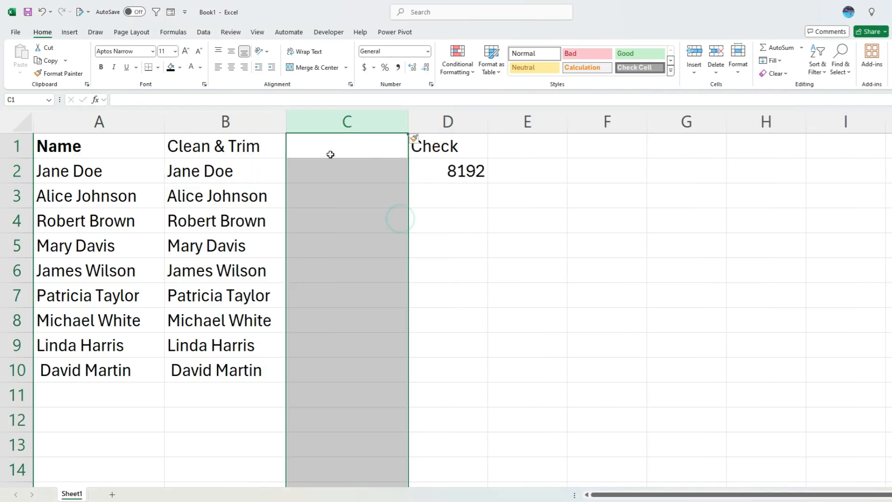
{"action": "left_click", "coordinate": [329, 155]}
{"action": "double_click", "coordinate": [330, 154]}
{"action": "type", "text": "Value"}
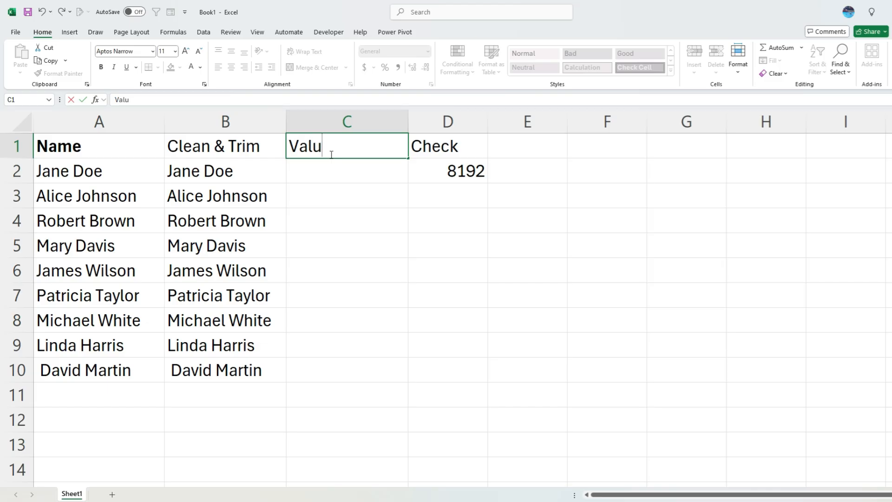
{"action": "key", "text": "Return"}
Copy the cleaned names in B2:B10 and paste them as values starting at C2.
{"action": "left_click_drag", "start_coordinate": [278, 170], "coordinate": [263, 370]}
{"action": "key", "text": "ctrl+c"}
{"action": "left_click", "coordinate": [370, 175]}
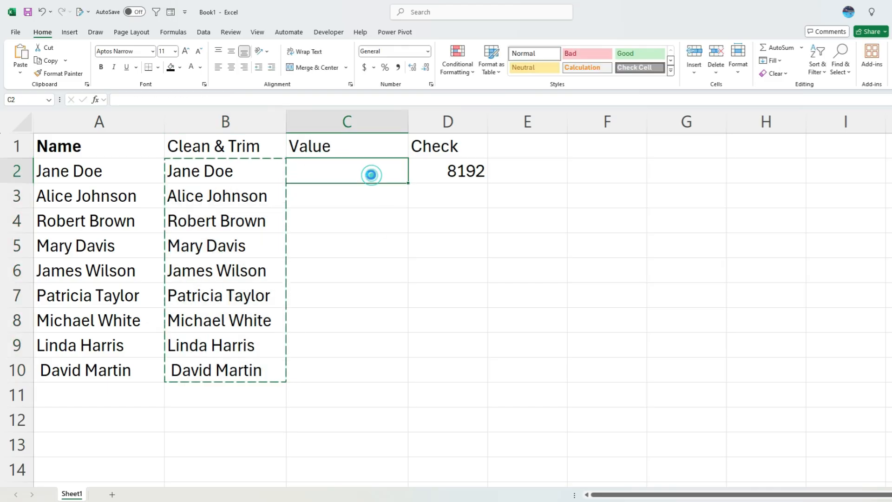
{"action": "key", "text": "ctrl+shift+v"}
Examine the pasted values from C2 through C7 one by one for hidden trailing characters.
{"action": "left_click", "coordinate": [363, 166]}
{"action": "left_click", "coordinate": [298, 100]}
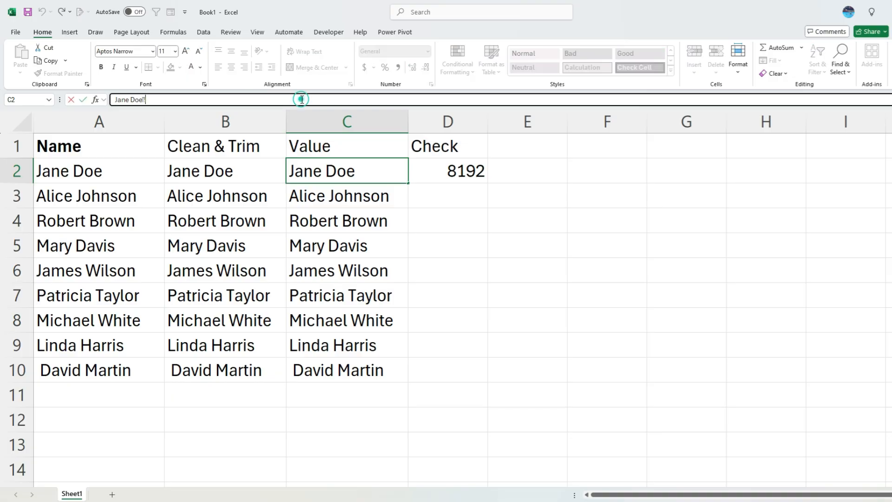
{"action": "key", "text": "Return"}
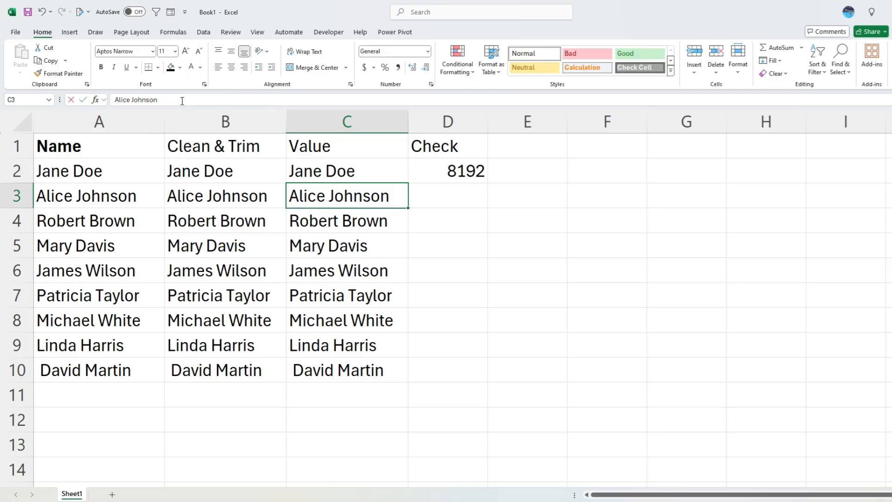
{"action": "left_click", "coordinate": [177, 99]}
{"action": "key", "text": "Return"}
{"action": "left_click", "coordinate": [184, 99]}
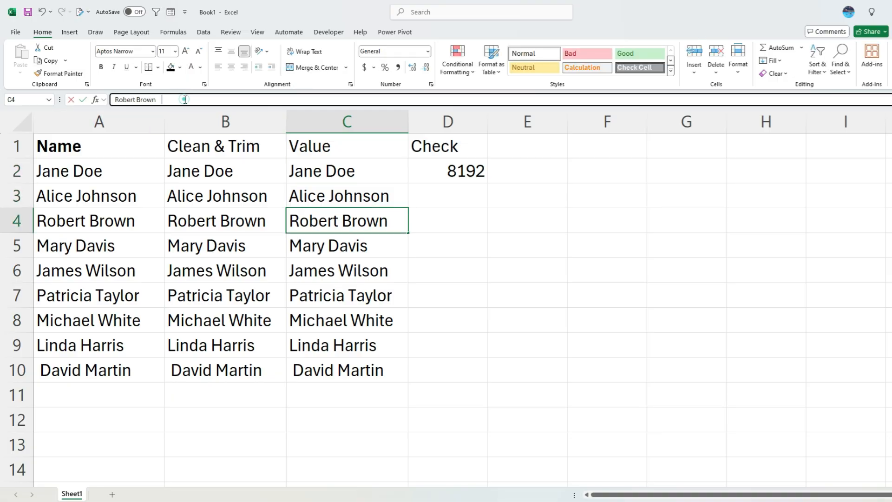
{"action": "key", "text": "Return"}
{"action": "left_click", "coordinate": [185, 99]}
{"action": "key", "text": "Return"}
{"action": "left_click", "coordinate": [185, 100]}
{"action": "key", "text": "Return"}
{"action": "left_click", "coordinate": [186, 97]}
{"action": "key", "text": "Return"}
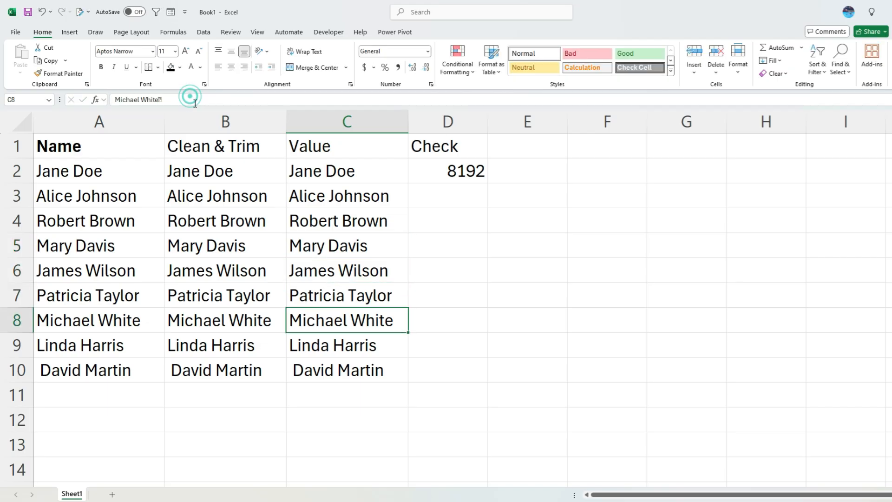
Fill the UNICODE formula in D2 down to D10.
{"action": "left_click", "coordinate": [464, 170]}
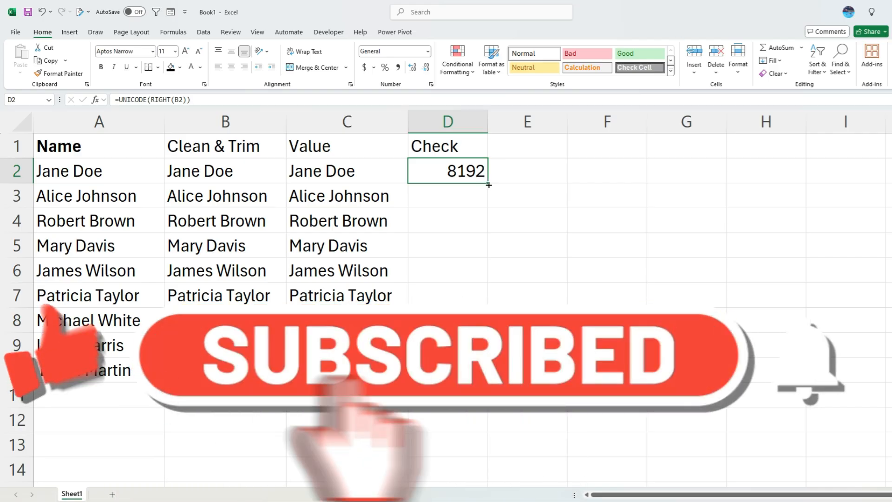
{"action": "double_click", "coordinate": [489, 185]}
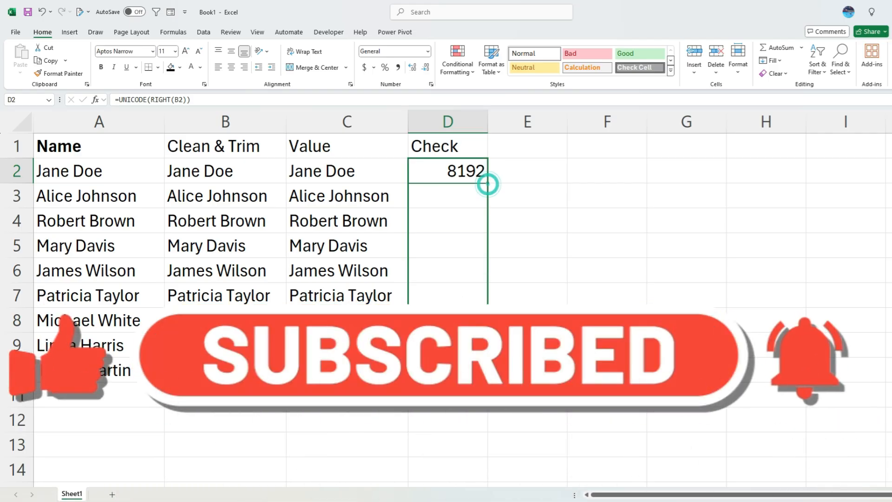
{"action": "key", "text": "alt+Tab"}
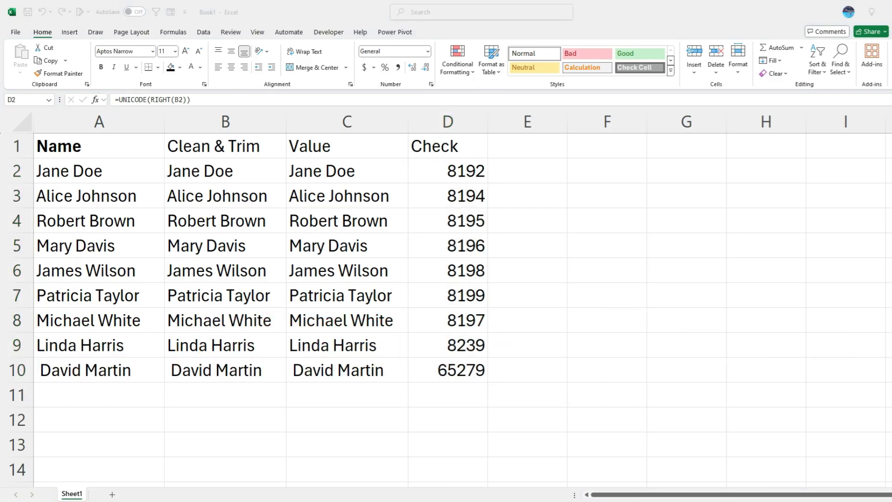
{"action": "key", "text": "alt+Tab"}
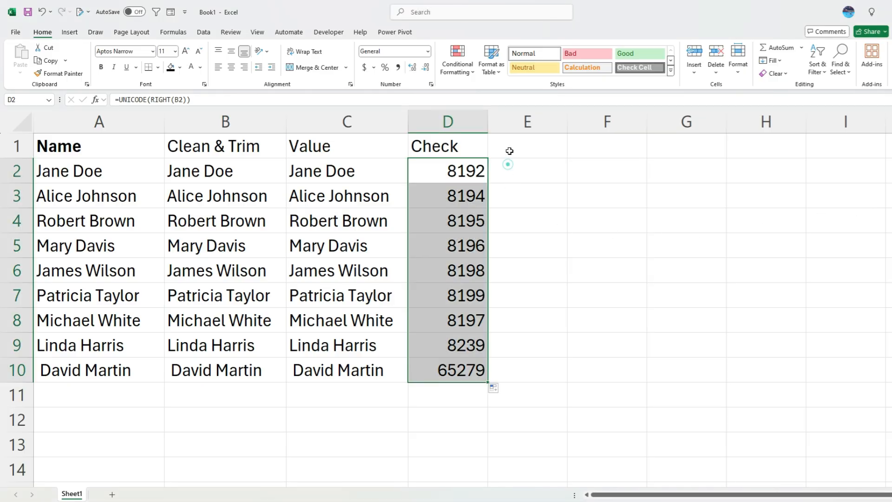
Enter the header "Replace" in cell E1.
{"action": "left_click", "coordinate": [510, 147]}
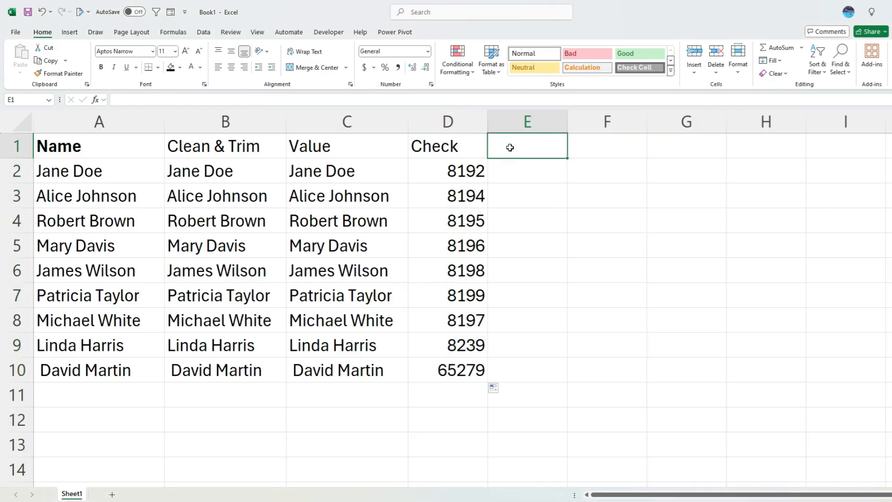
{"action": "type", "text": "Replace"}
{"action": "key", "text": "Return"}
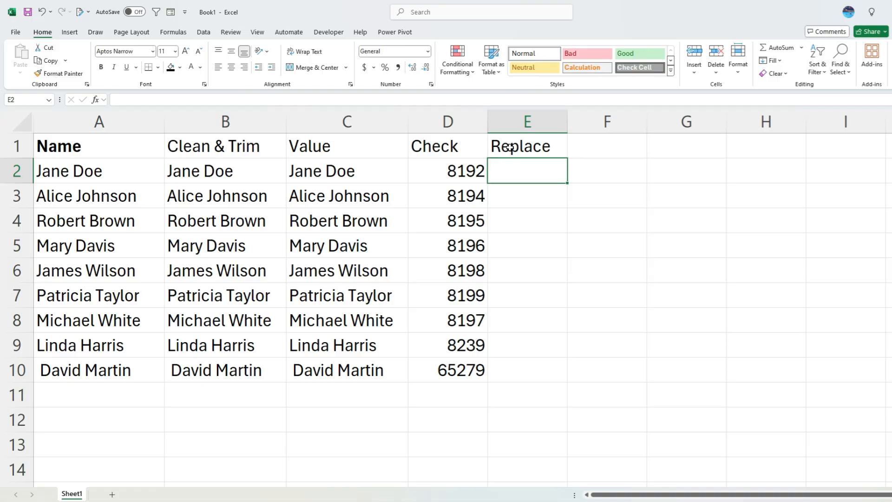
Enter =SUBSTITUTE(B2,UNICHAR(D2),"") in E2 to remove the character identified in D2 from the cleaned name.
{"action": "type", "text": "=sub"}
{"action": "key", "text": "Tab"}
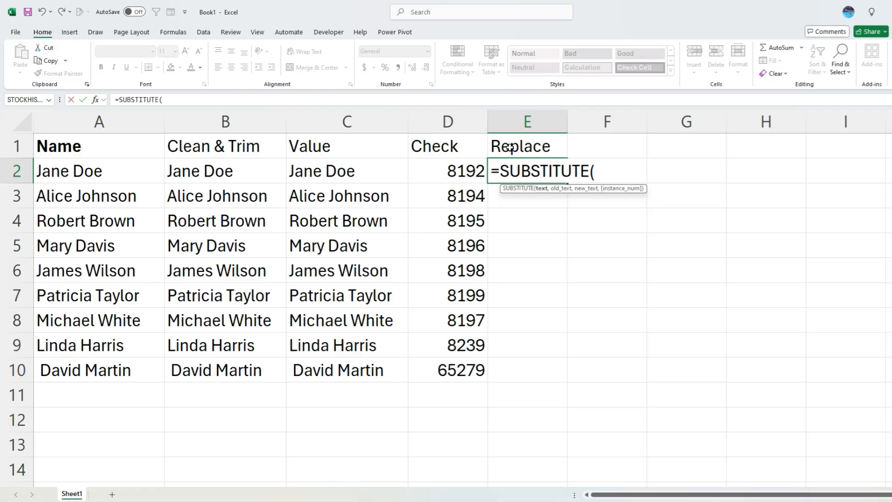
{"action": "left_click", "coordinate": [223, 170]}
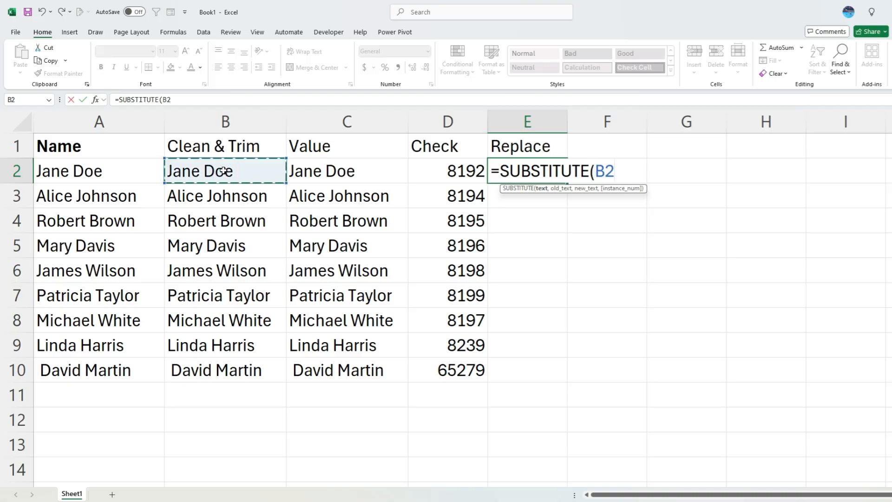
{"action": "type", "text": ","}
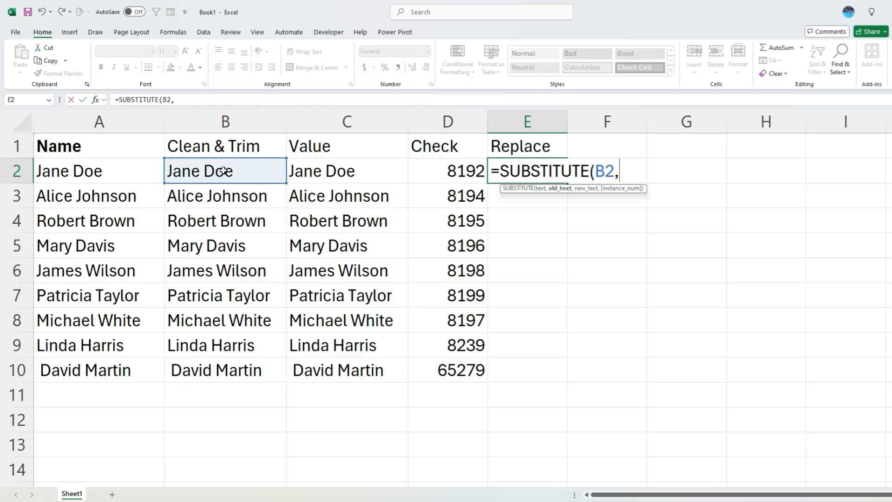
{"action": "type", "text": "unichar"}
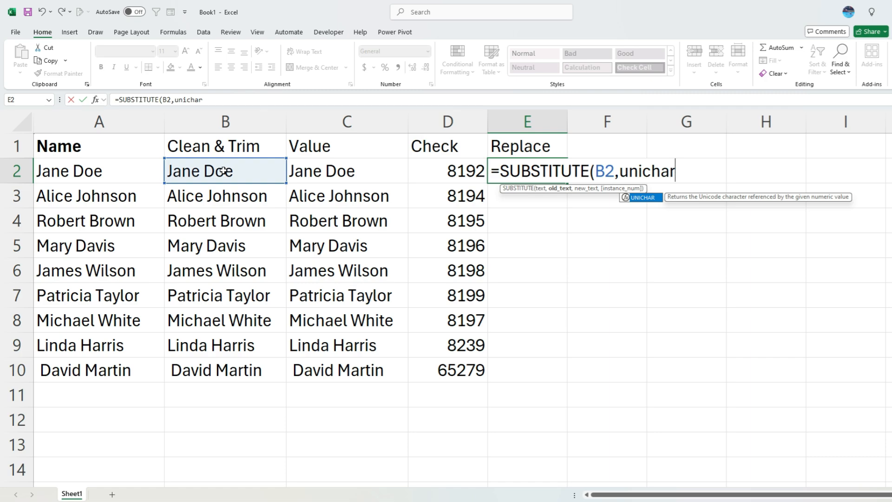
{"action": "type", "text": "("}
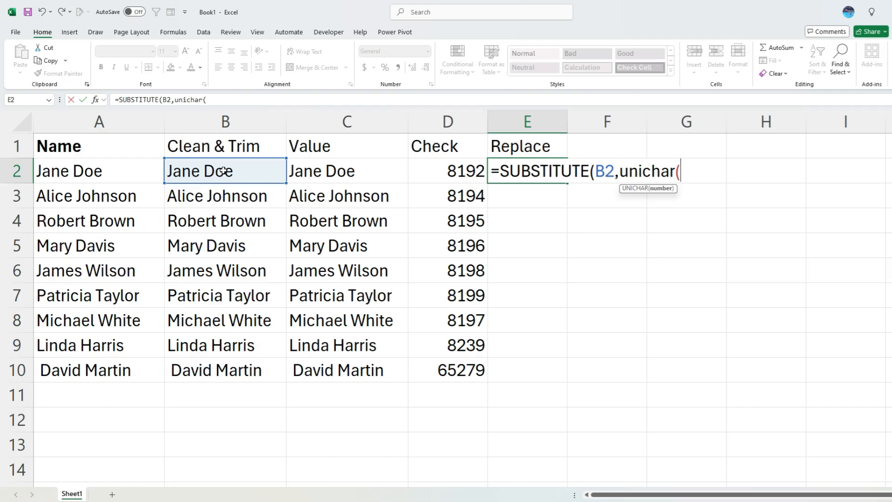
{"action": "left_click", "coordinate": [443, 172]}
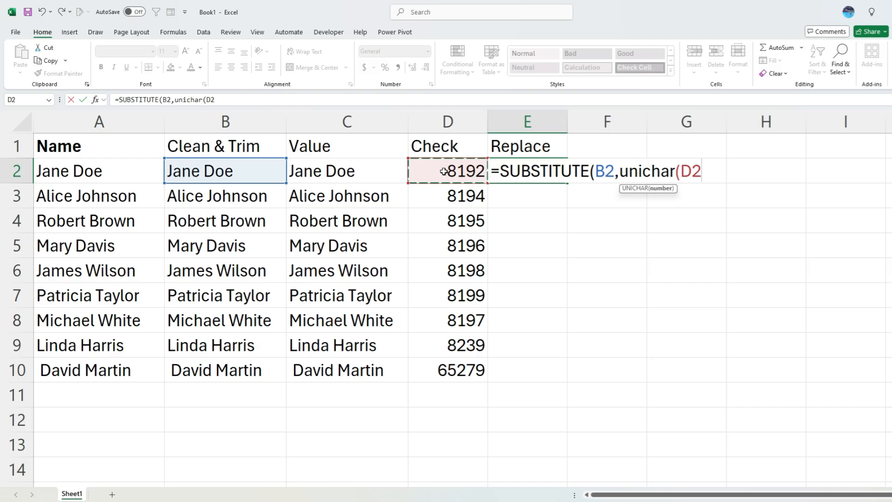
{"action": "type", "text": "),"}
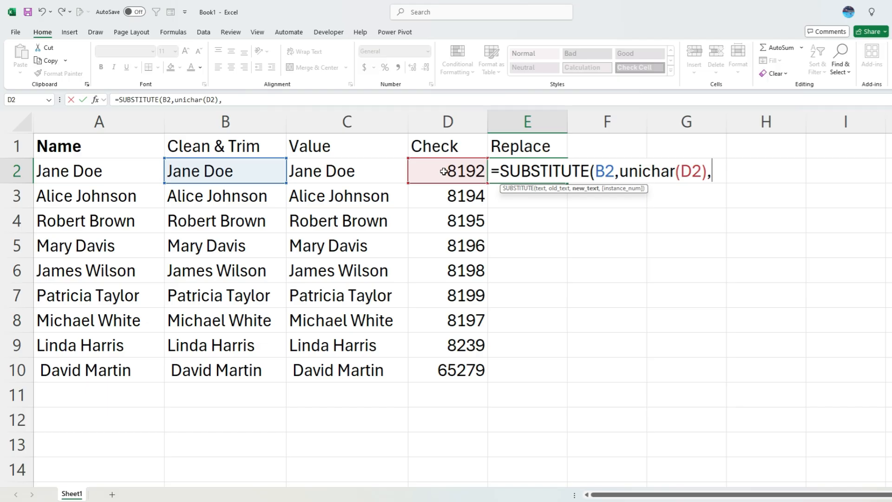
{"action": "type", "text": "\"\")"}
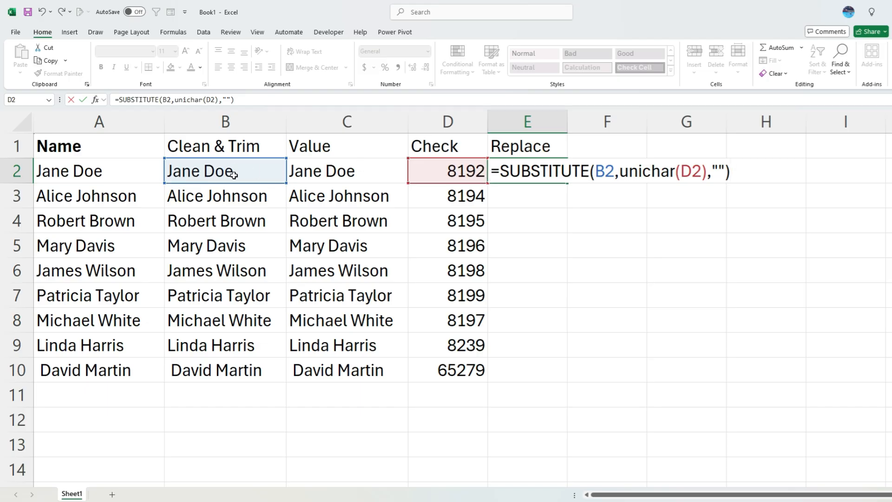
{"action": "key", "text": "Return"}
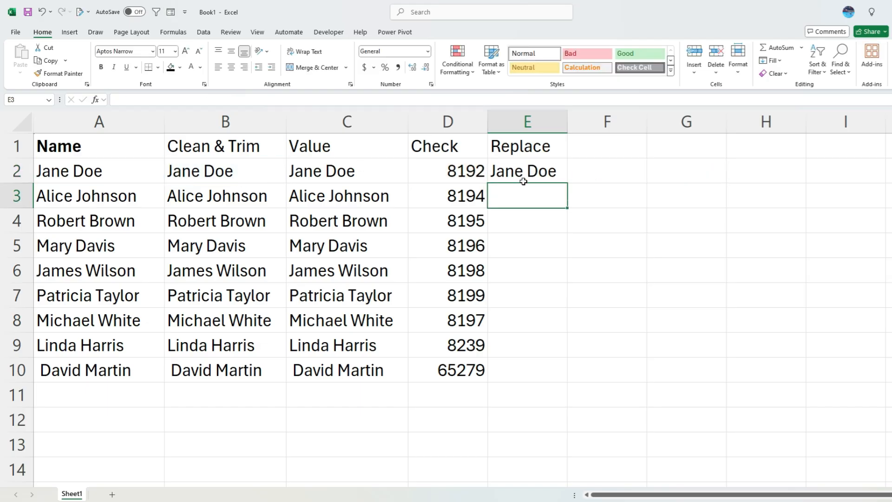
Fill the SUBSTITUTE formula in E2 down to E10 and fit column E's width to its contents.
{"action": "left_click", "coordinate": [538, 176]}
{"action": "double_click", "coordinate": [566, 185]}
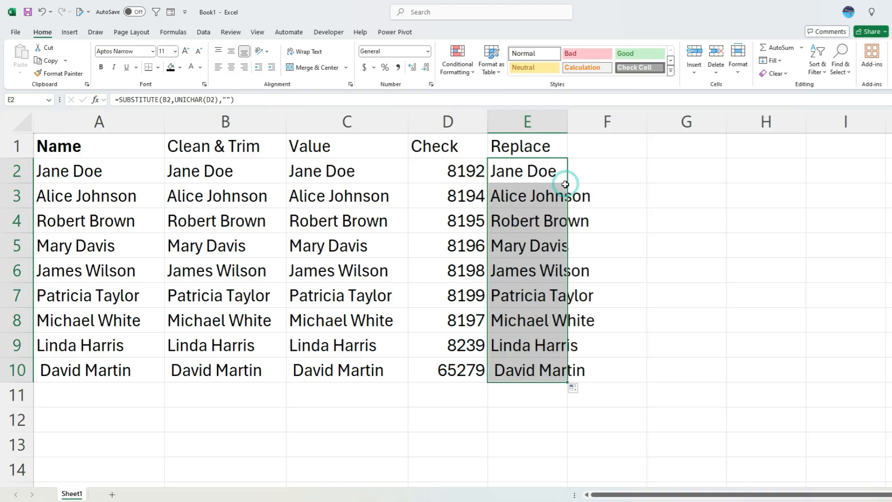
{"action": "left_click_drag", "start_coordinate": [569, 120], "coordinate": [569, 119]}
{"action": "double_click", "coordinate": [569, 120]}
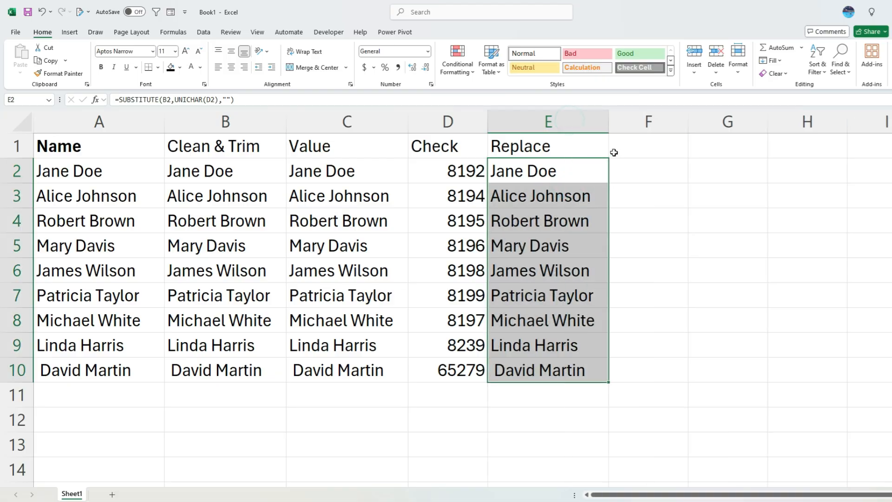
Enter the header "Value" in cell F1.
{"action": "left_click", "coordinate": [633, 144]}
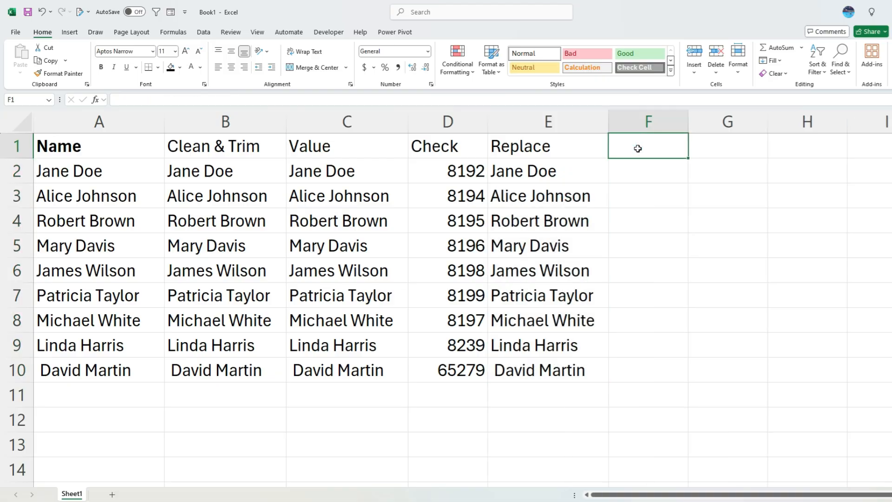
{"action": "type", "text": "Value"}
{"action": "key", "text": "Return"}
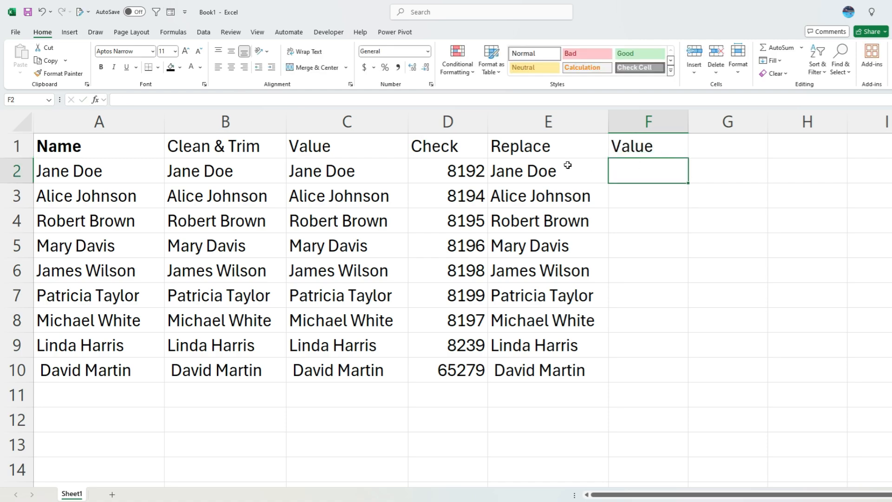
Copy E2:E10, paste it as values starting at F2, and fit column F's width to its contents.
{"action": "left_click_drag", "start_coordinate": [569, 169], "coordinate": [574, 367]}
{"action": "key", "text": "ctrl+c"}
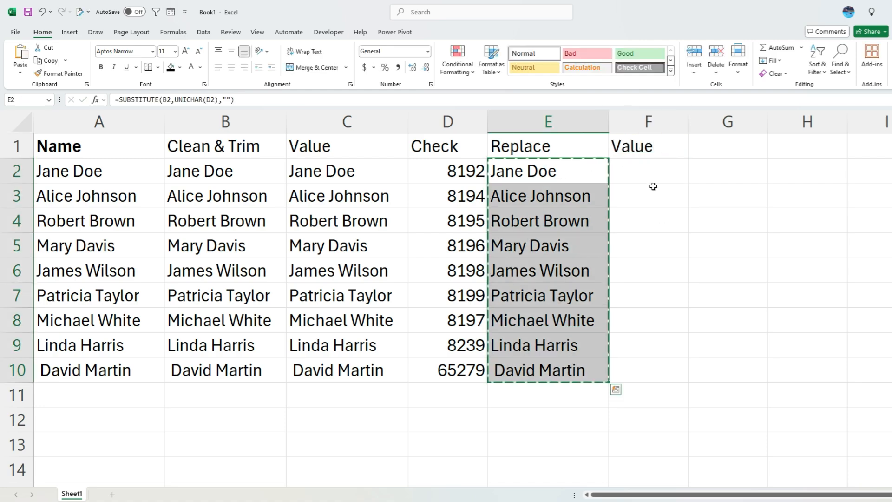
{"action": "left_click", "coordinate": [628, 169]}
{"action": "key", "text": "ctrl+shift+v"}
{"action": "left_click", "coordinate": [662, 170]}
{"action": "double_click", "coordinate": [689, 127]}
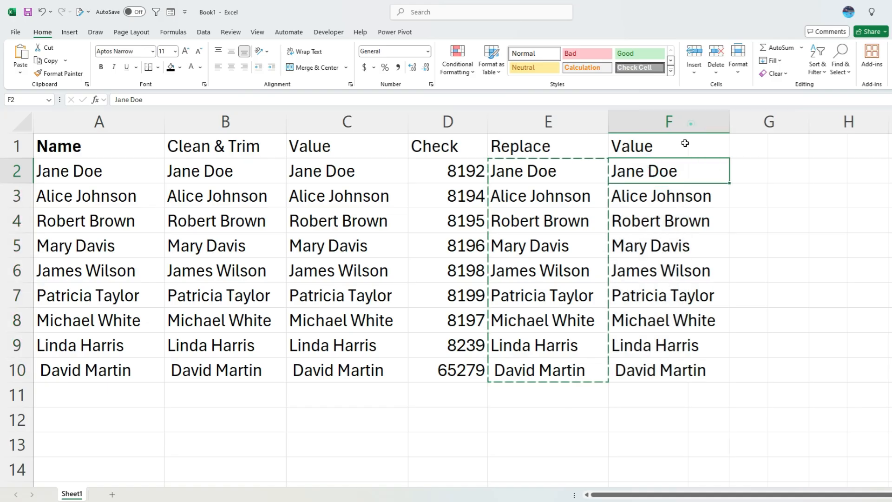
Check the contents of F2 and F3 for leftover trailing characters without changing them.
{"action": "left_click", "coordinate": [582, 102]}
{"action": "key", "text": "Escape"}
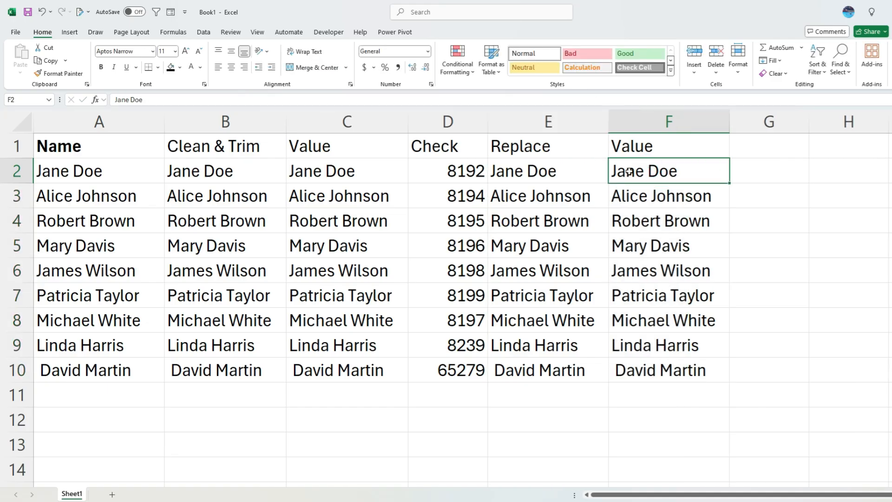
{"action": "left_click", "coordinate": [637, 186]}
{"action": "left_click", "coordinate": [569, 94]}
{"action": "key", "text": "Escape"}
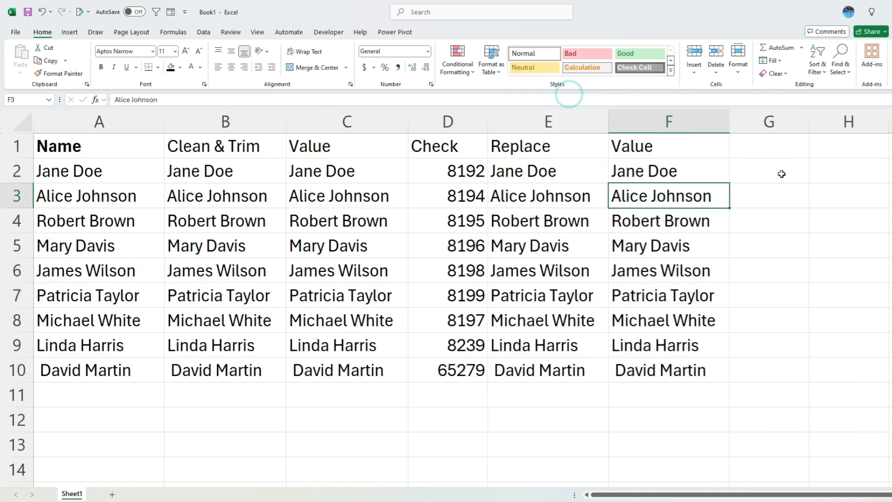
Enter the header "Check" in cell G1.
{"action": "left_click", "coordinate": [766, 153]}
{"action": "type", "text": "Check"}
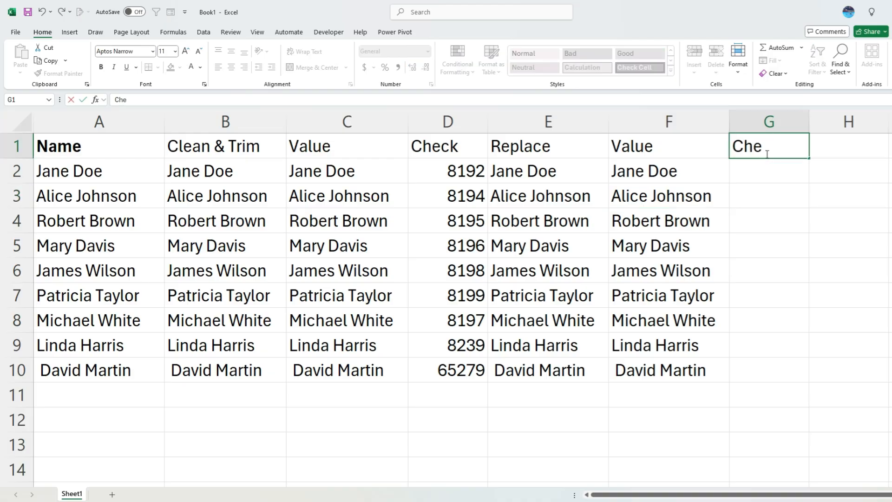
{"action": "key", "text": "Return"}
Enter =RIGHT(F2) in G2 to extract the last character of the value and fill it down to G10.
{"action": "type", "text": "=right("}
{"action": "key", "text": "Left"}
{"action": "key", "text": "Return"}
{"action": "left_click", "coordinate": [765, 153]}
{"action": "left_click", "coordinate": [799, 170]}
{"action": "double_click", "coordinate": [808, 182]}
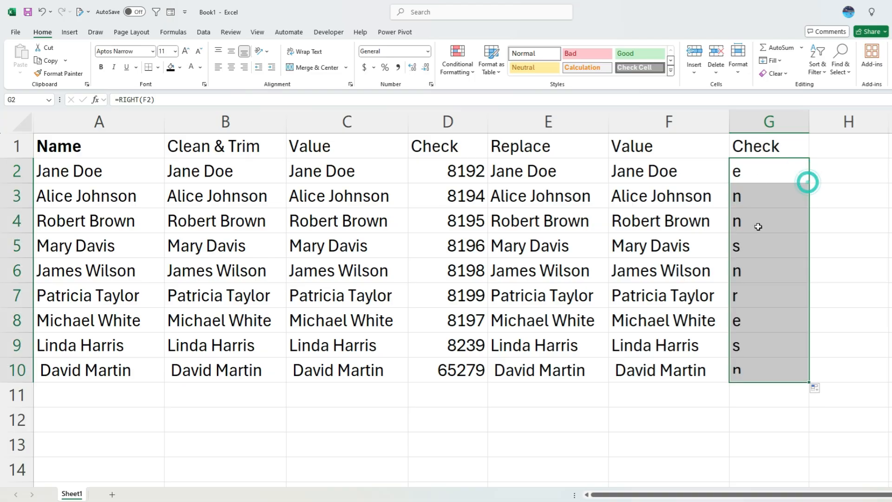
Compare the extracted last characters in column G with the names in column F, and inspect F10 for a leading character.
{"action": "left_click", "coordinate": [761, 191]}
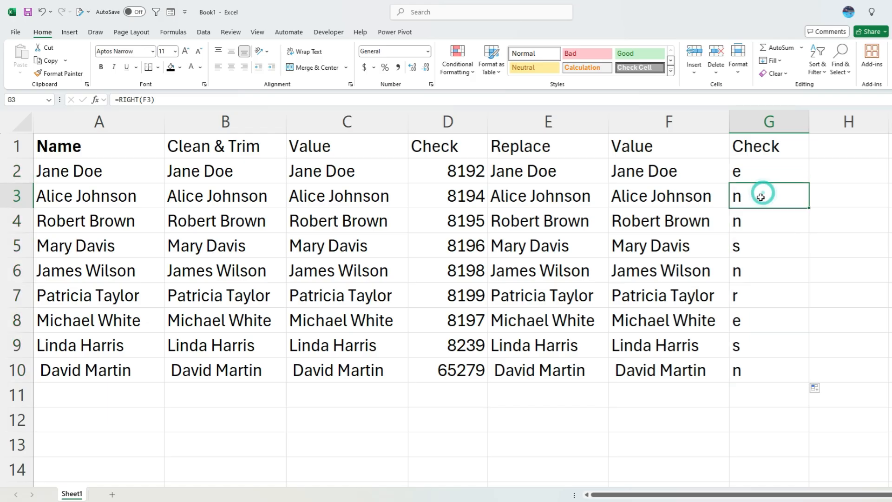
{"action": "left_click", "coordinate": [716, 197]}
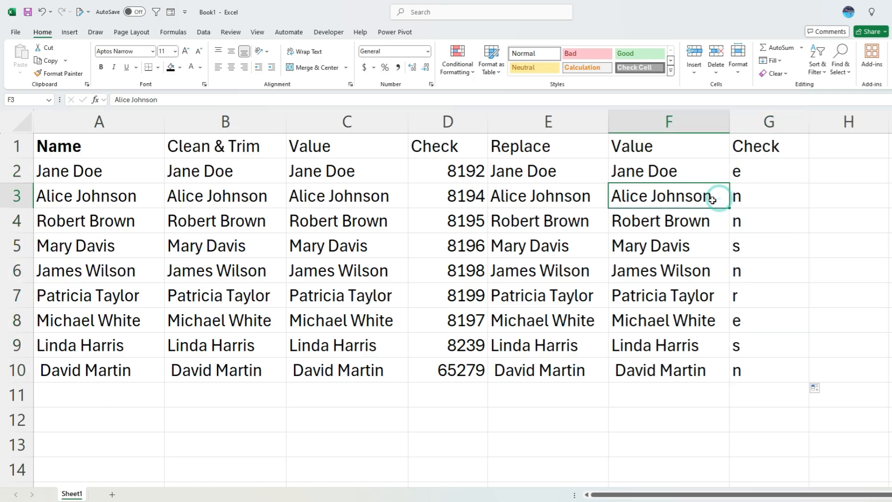
{"action": "left_click", "coordinate": [757, 248]}
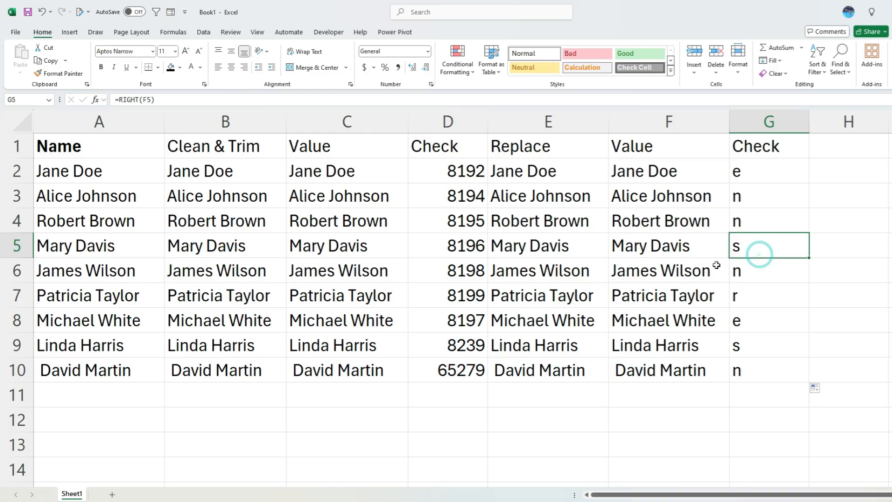
{"action": "left_click", "coordinate": [757, 290]}
{"action": "left_click", "coordinate": [659, 374]}
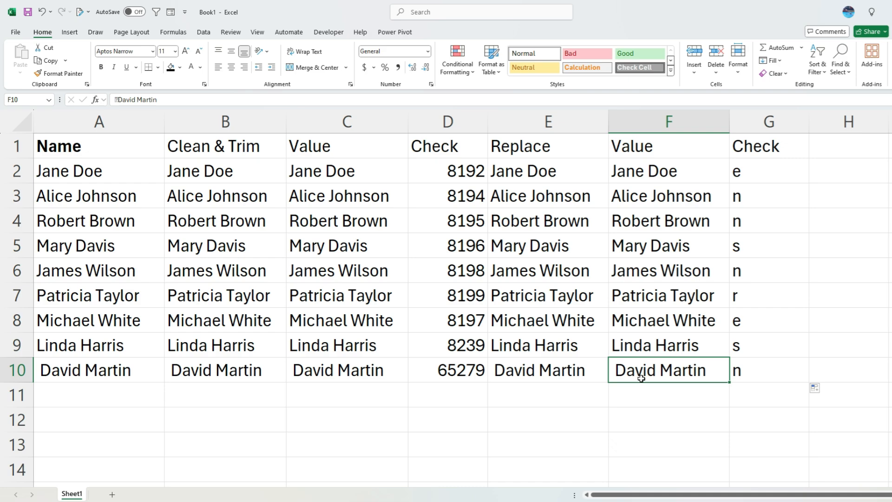
Replace the formula in G10 with =LEFT(F10) to extract the first character of the value.
{"action": "left_click", "coordinate": [746, 370]}
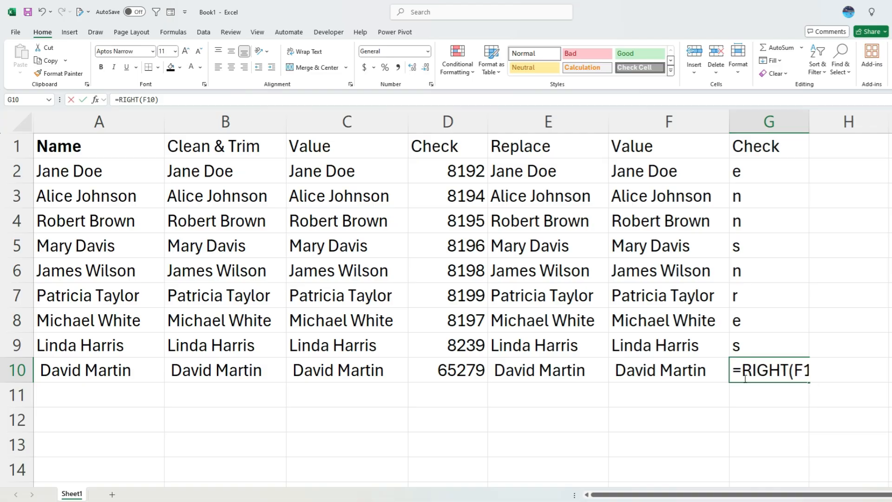
{"action": "type", "text": "=left("}
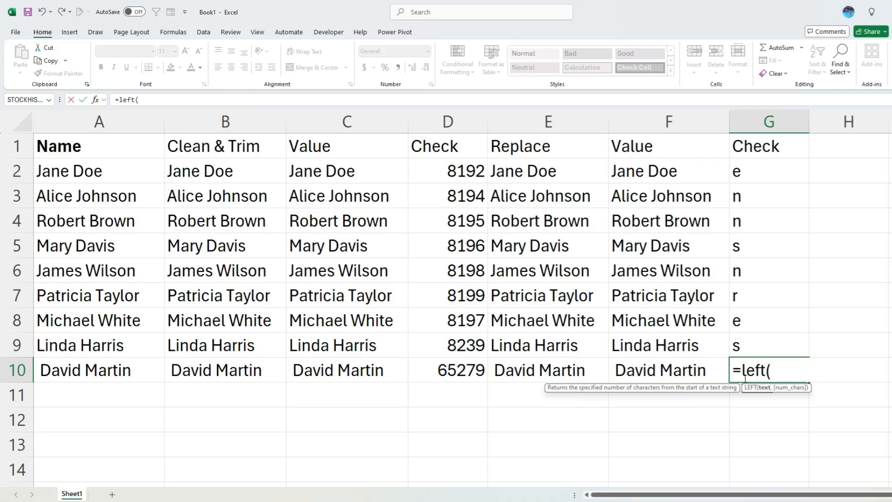
{"action": "key", "text": "Left"}
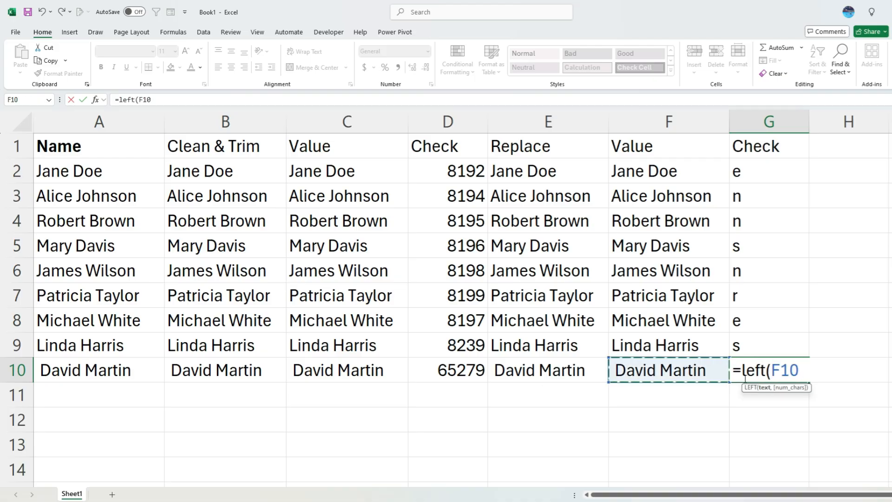
{"action": "key", "text": "Return"}
{"action": "left_click", "coordinate": [744, 378]}
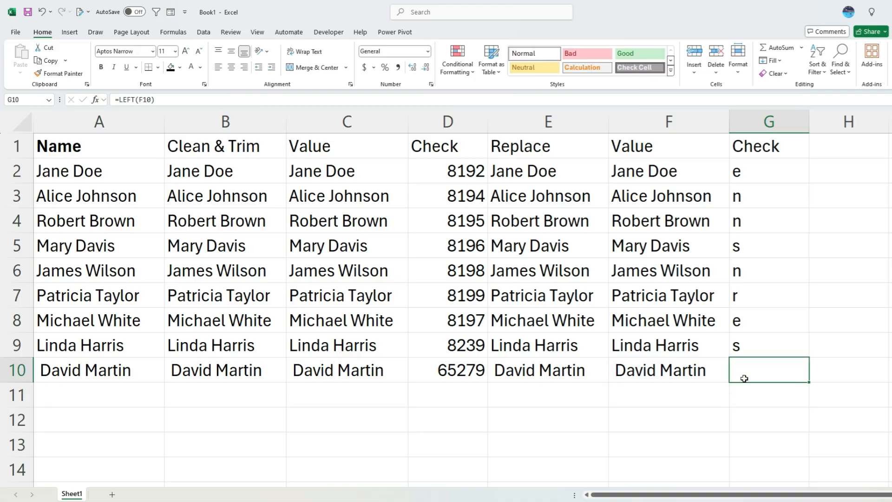
Wrap the G10 formula in UNICODE so it reads =UNICODE(LEFT(F10)) and returns the leading character's code.
{"action": "left_click", "coordinate": [116, 100]}
{"action": "left_click", "coordinate": [117, 100]}
{"action": "type", "text": "unichar"}
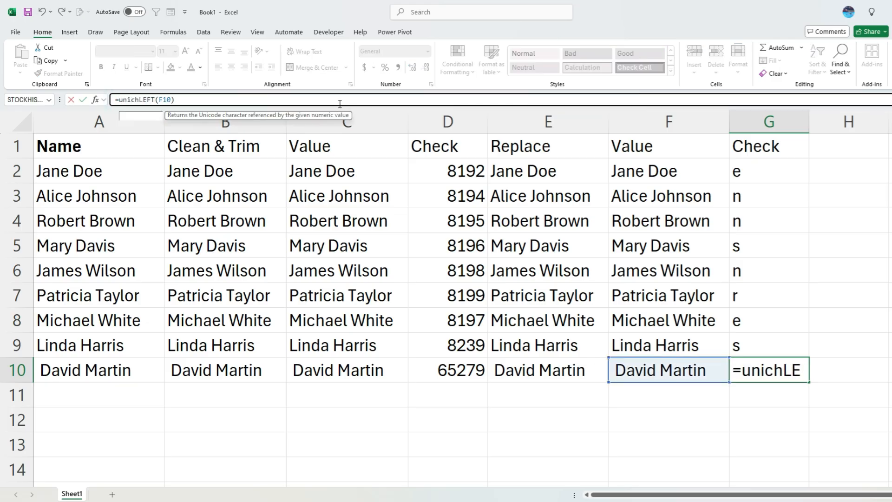
{"action": "key", "text": "BackSpace"}
{"action": "key", "text": "BackSpace"}
{"action": "key", "text": "BackSpace"}
{"action": "type", "text": "ode("}
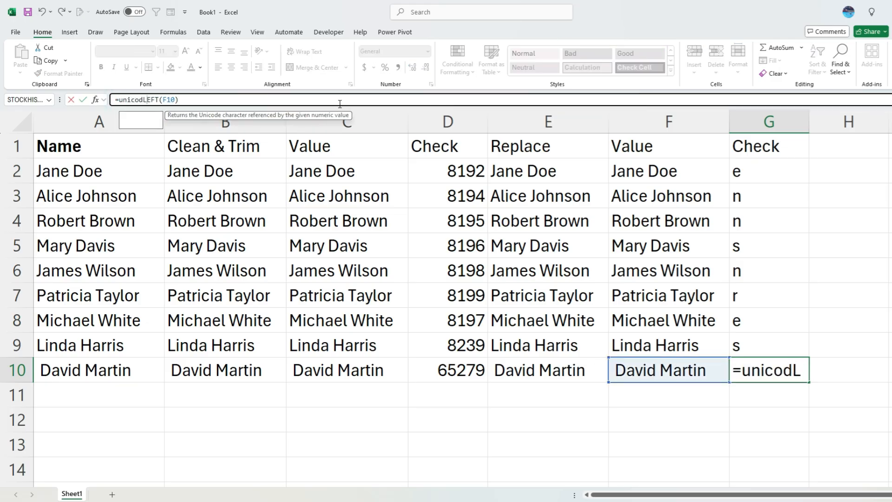
{"action": "key", "text": "End"}
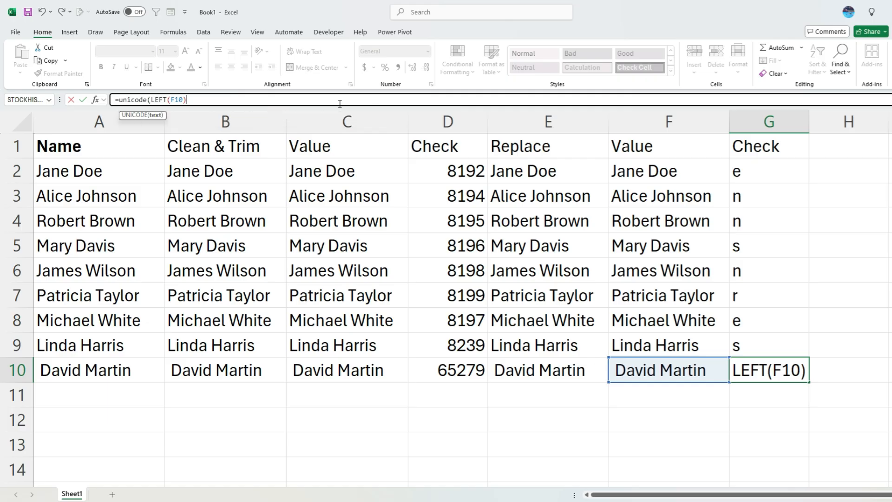
{"action": "type", "text": ")"}
{"action": "key", "text": "Return"}
{"action": "key", "text": "Up"}
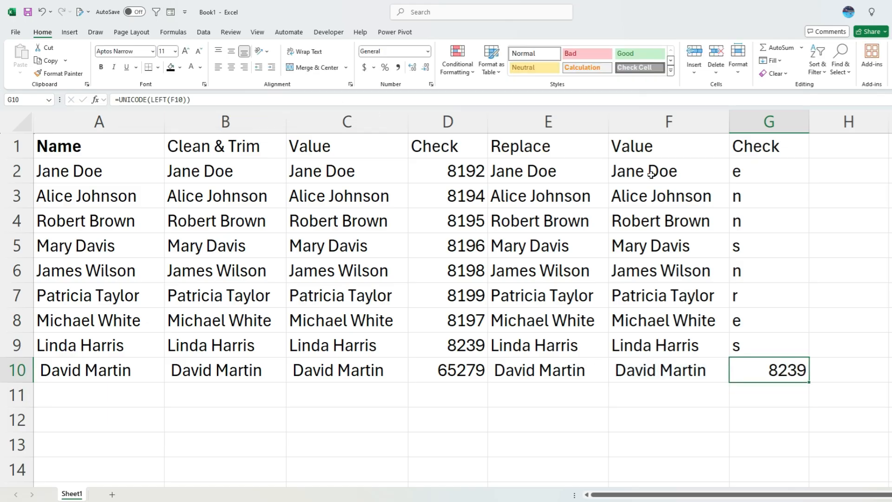
Copy the SUBSTITUTE formula text from E5 into H10 without altering E5.
{"action": "left_click", "coordinate": [743, 345]}
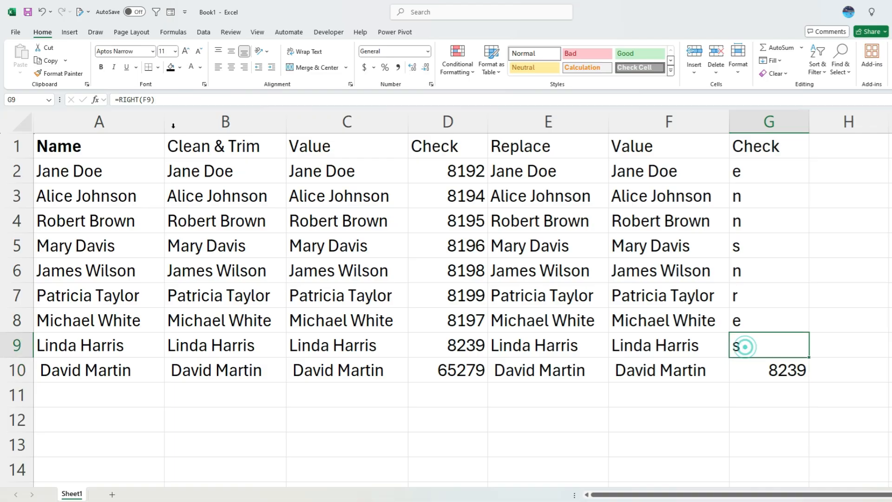
{"action": "left_click", "coordinate": [674, 283]}
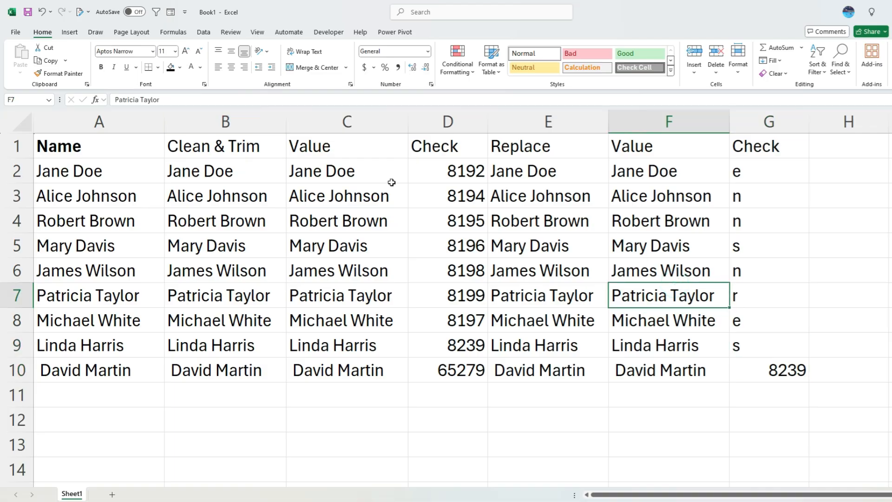
{"action": "left_click", "coordinate": [521, 249]}
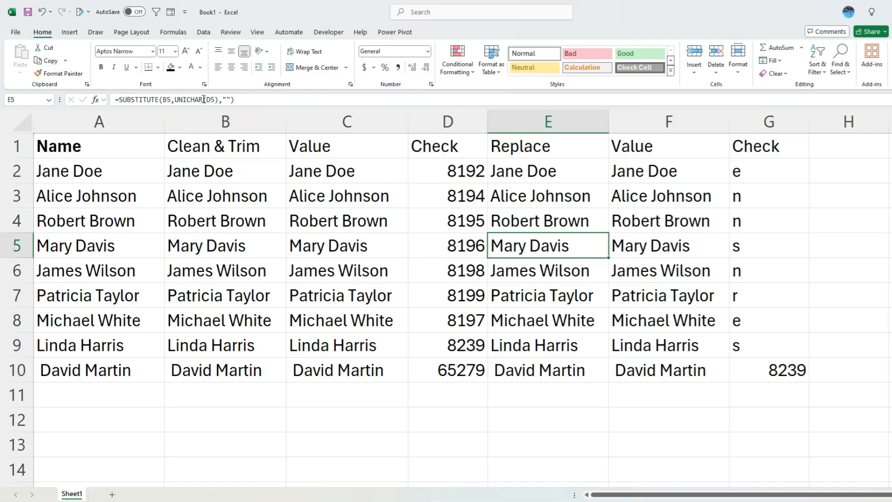
{"action": "triple_click", "coordinate": [203, 99]}
{"action": "key", "text": "ctrl+c"}
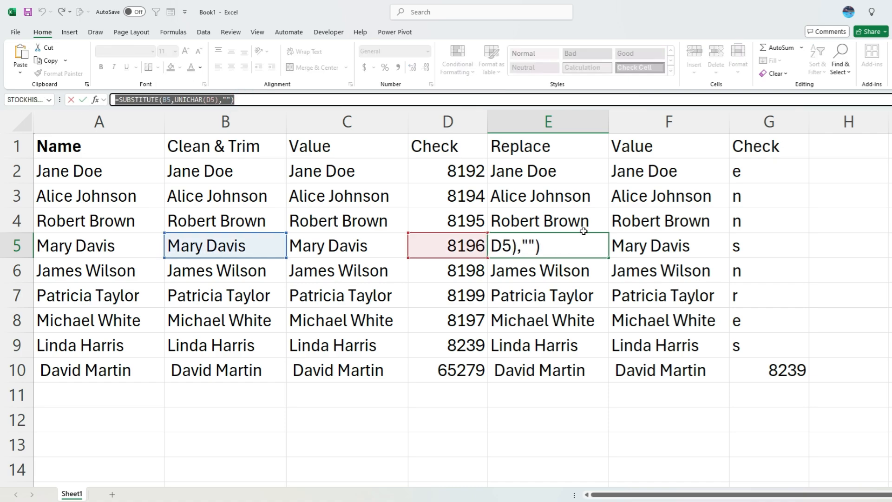
{"action": "key", "text": "Escape"}
{"action": "left_click", "coordinate": [816, 371]}
{"action": "left_click", "coordinate": [330, 100]}
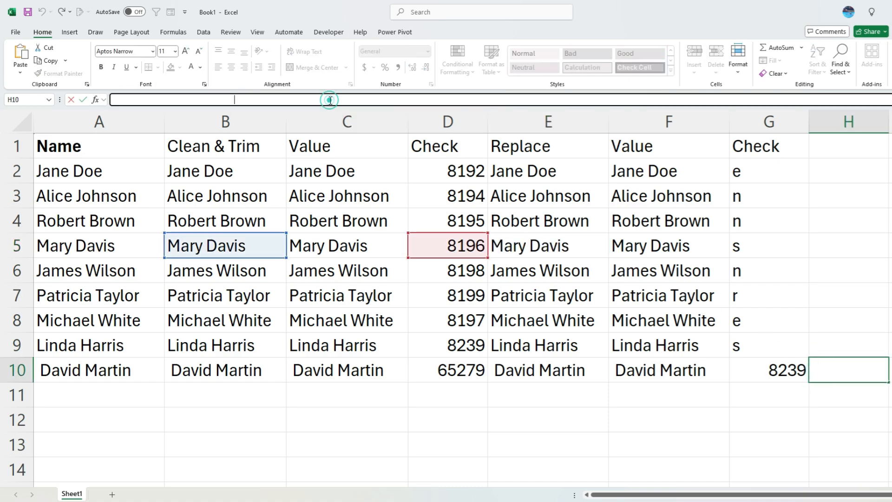
{"action": "key", "text": "ctrl+v"}
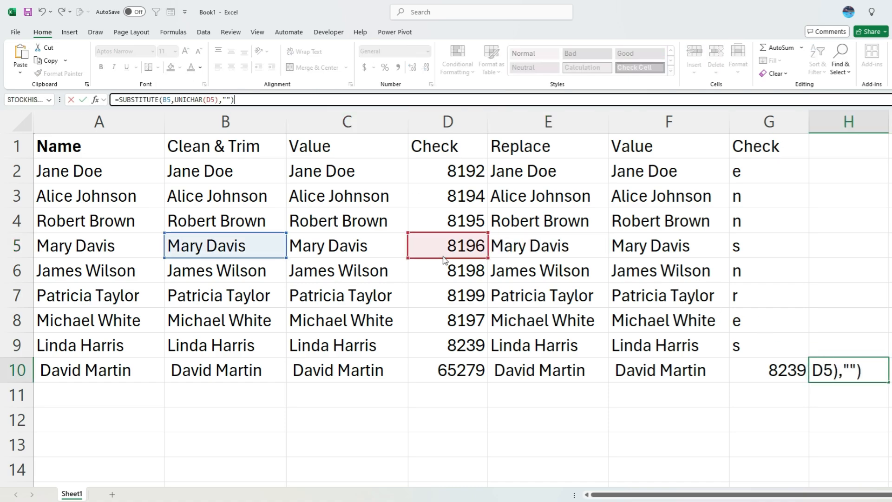
Repoint the H10 formula to =SUBSTITUTE(F10,UNICHAR(G10),"") and fit column H to its contents.
{"action": "left_click_drag", "start_coordinate": [444, 258], "coordinate": [740, 369]}
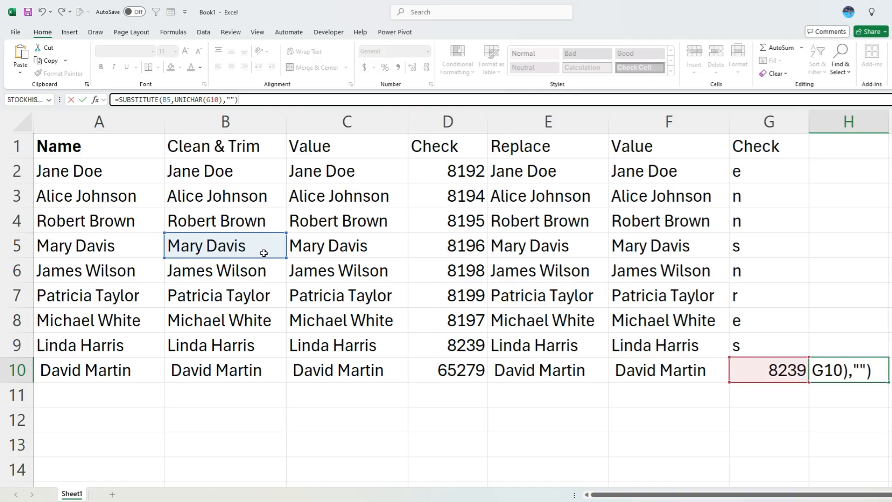
{"action": "left_click_drag", "start_coordinate": [246, 256], "coordinate": [673, 381]}
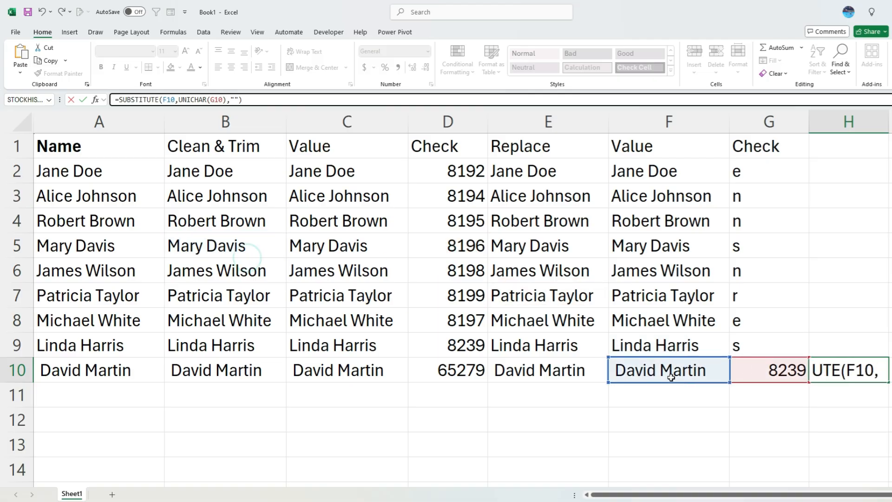
{"action": "key", "text": "ctrl+Return"}
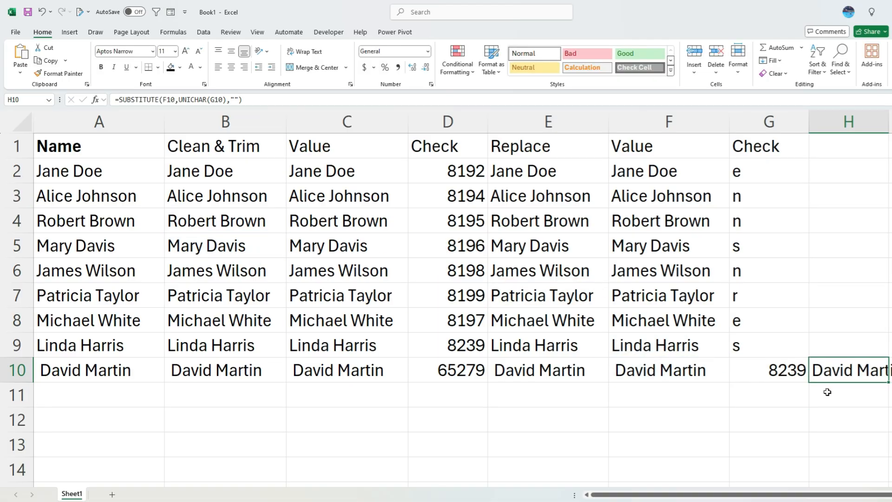
{"action": "double_click", "coordinate": [888, 122]}
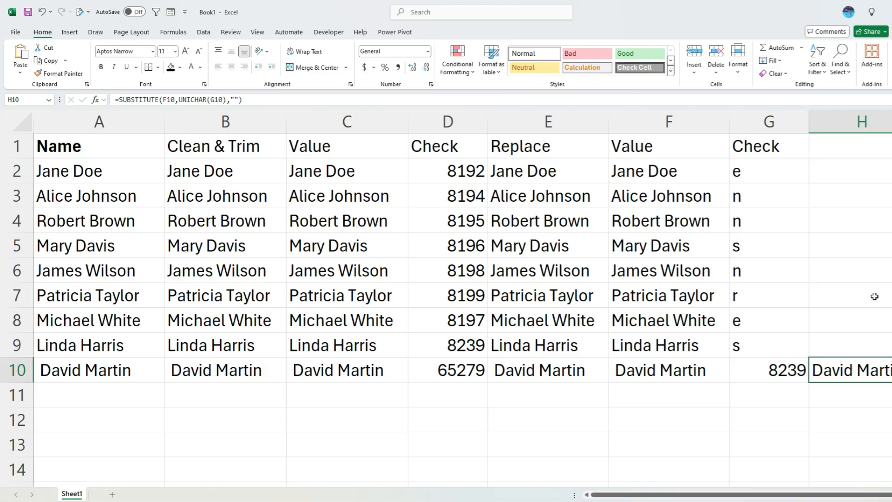
{"action": "left_click", "coordinate": [874, 296]}
Test the first character of H10 with =LEFT(H10) in I10 and clear the test formula.
{"action": "left_click", "coordinate": [793, 372]}
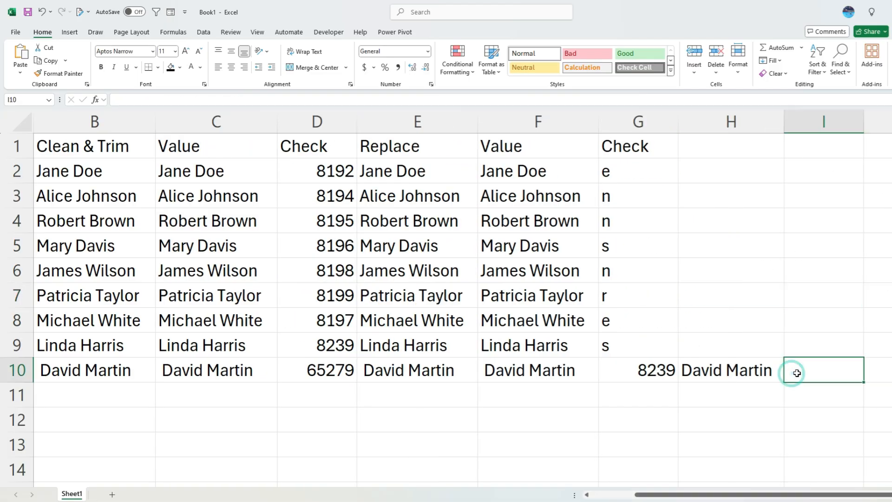
{"action": "type", "text": "=left(H10"}
{"action": "key", "text": "Return"}
{"action": "key", "text": "Up"}
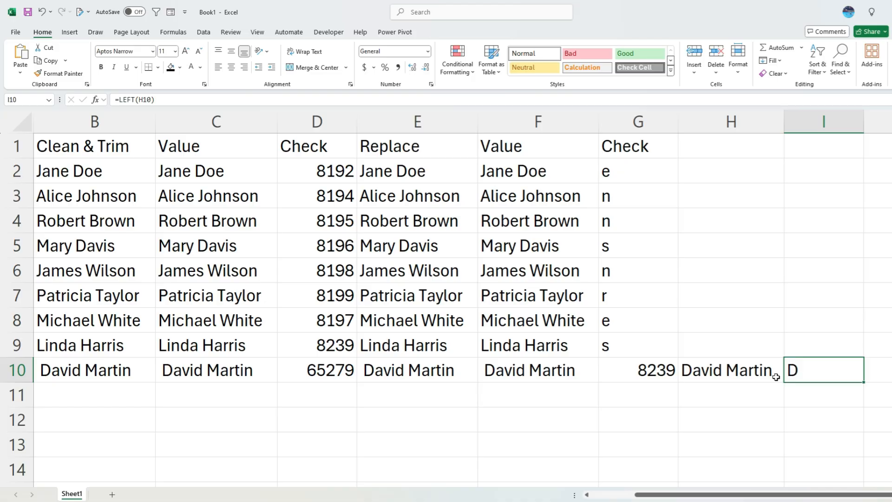
{"action": "key", "text": "Delete"}
Review the UNICODE formula in D2 and the SUBSTITUTE formula in E2.
{"action": "left_click", "coordinate": [329, 177]}
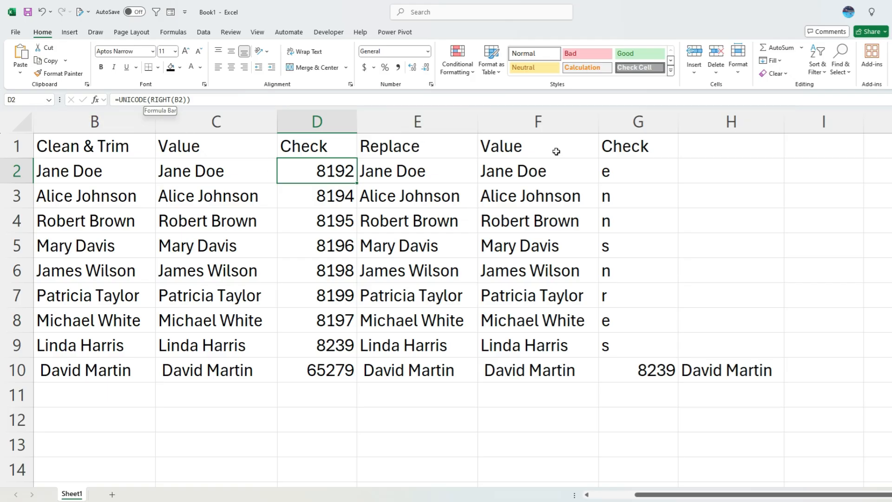
{"action": "left_click", "coordinate": [456, 169]}
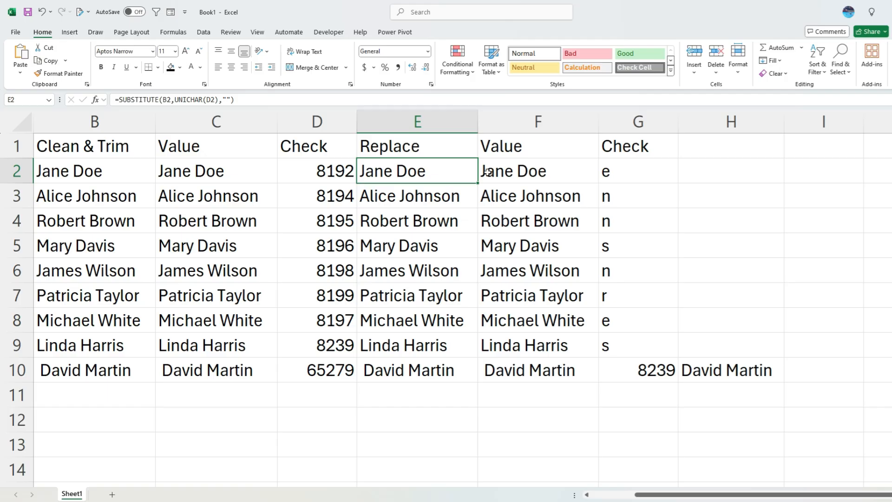
{"action": "left_click", "coordinate": [335, 173]}
{"action": "left_click", "coordinate": [376, 171]}
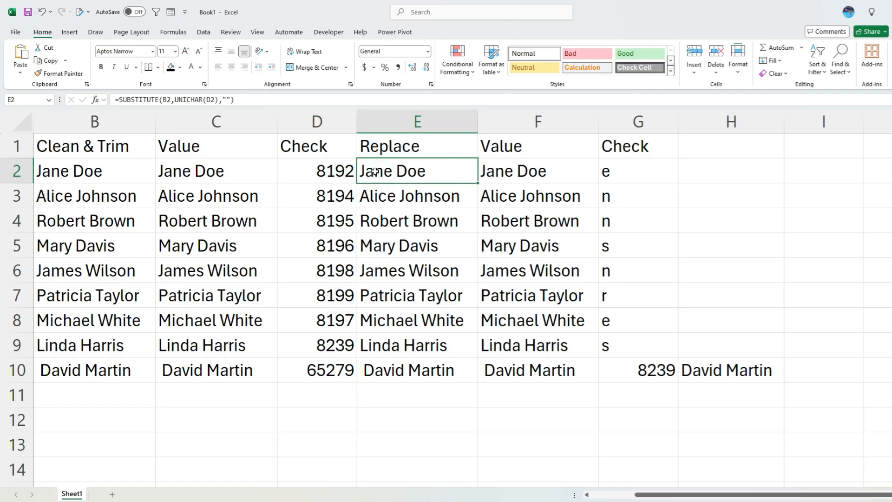